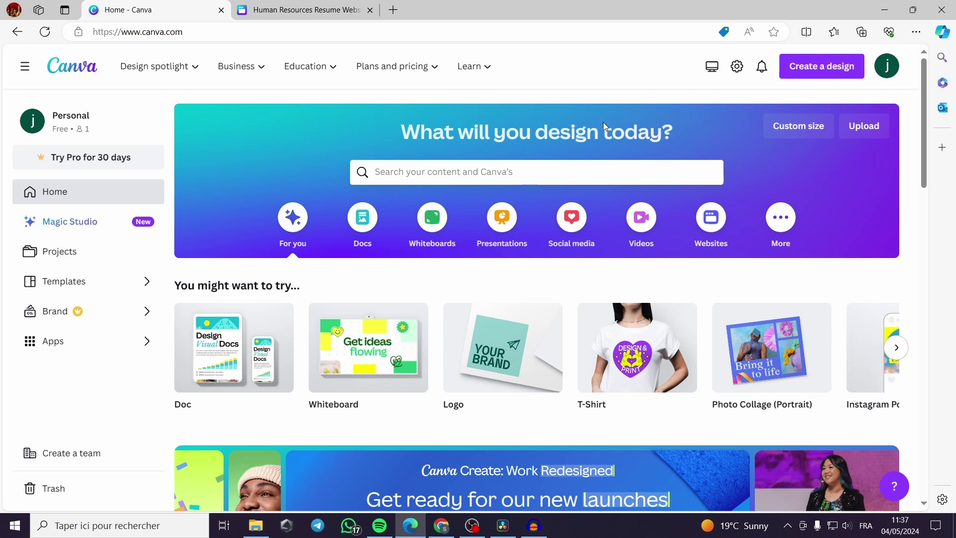
Browse all website templates and open the Cream and Brown 'Launching soon!' template for editing.
left_click(711, 218)
scroll(416, 273, "down", 4)
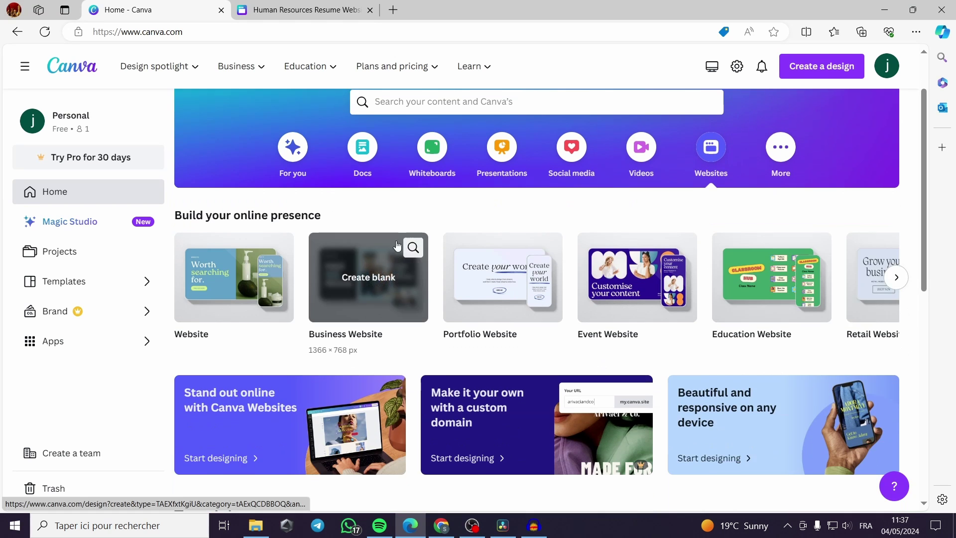
scroll(391, 336, "down", 3)
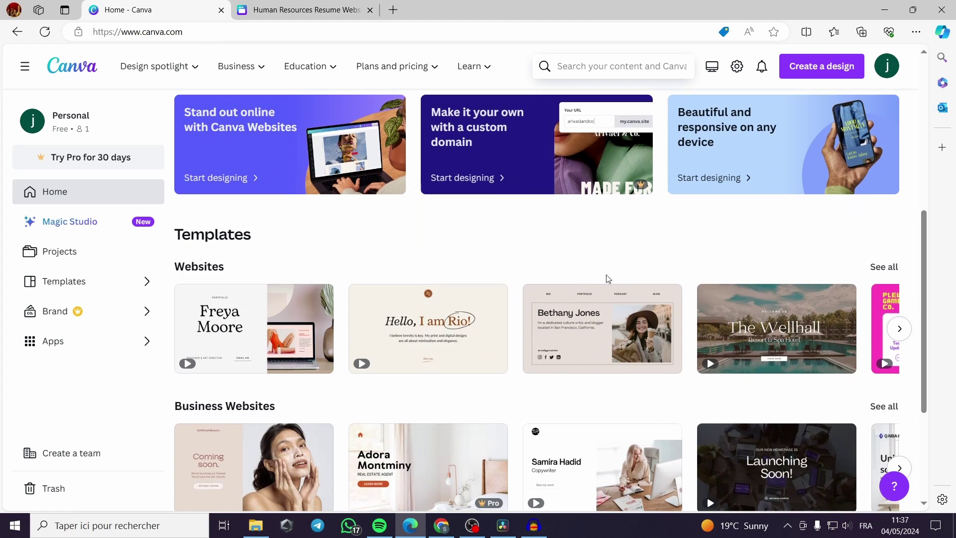
left_click(884, 267)
scroll(776, 334, "down", 6)
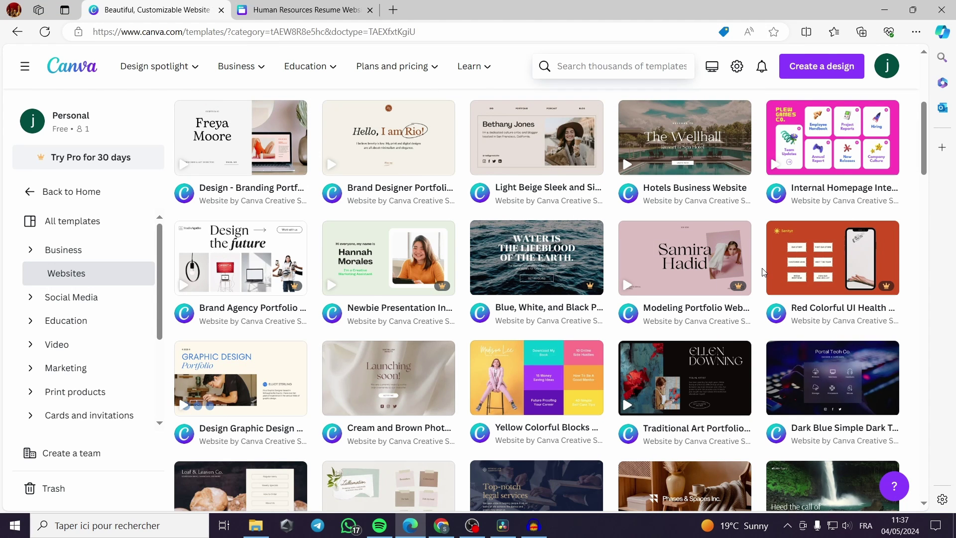
scroll(765, 272, "down", 3)
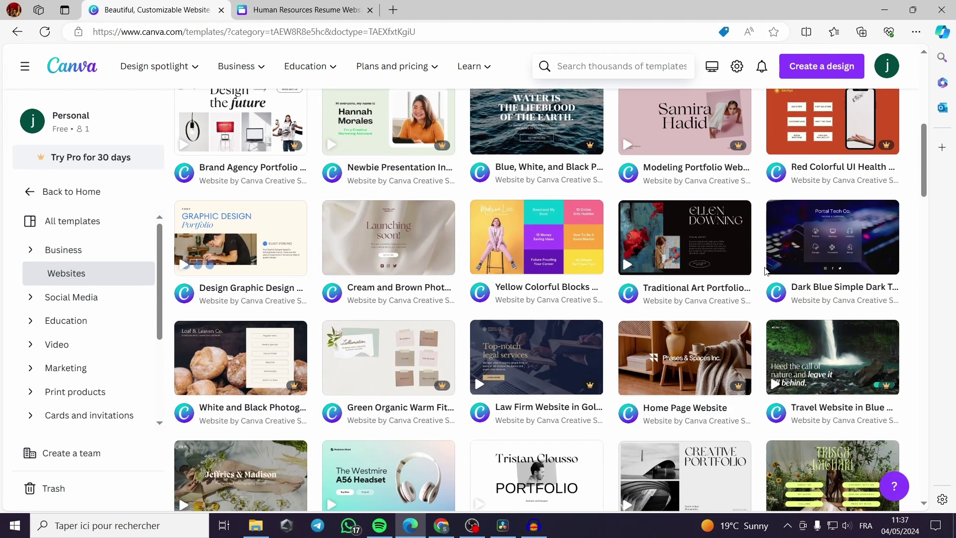
scroll(765, 271, "down", 3)
scroll(690, 314, "down", 1)
scroll(689, 314, "up", 10)
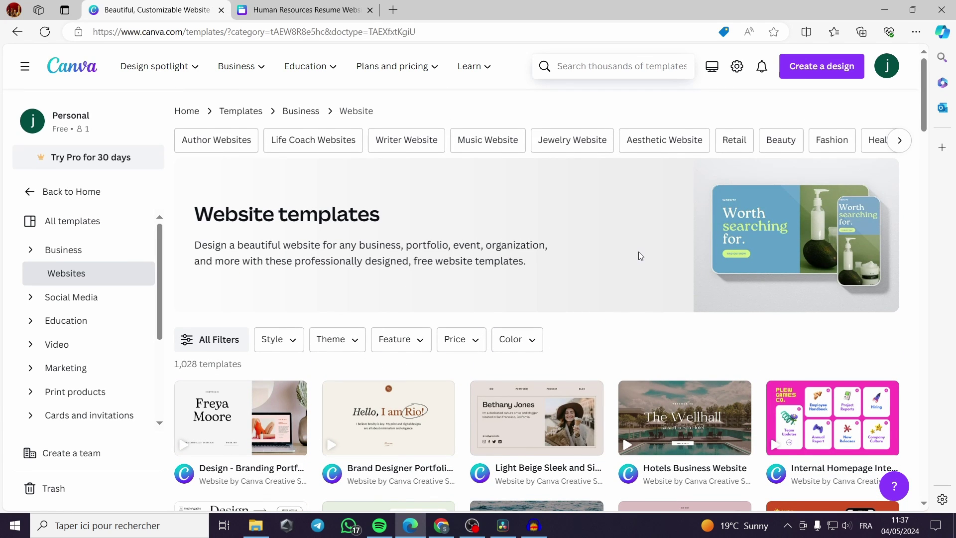
key("alt+Left")
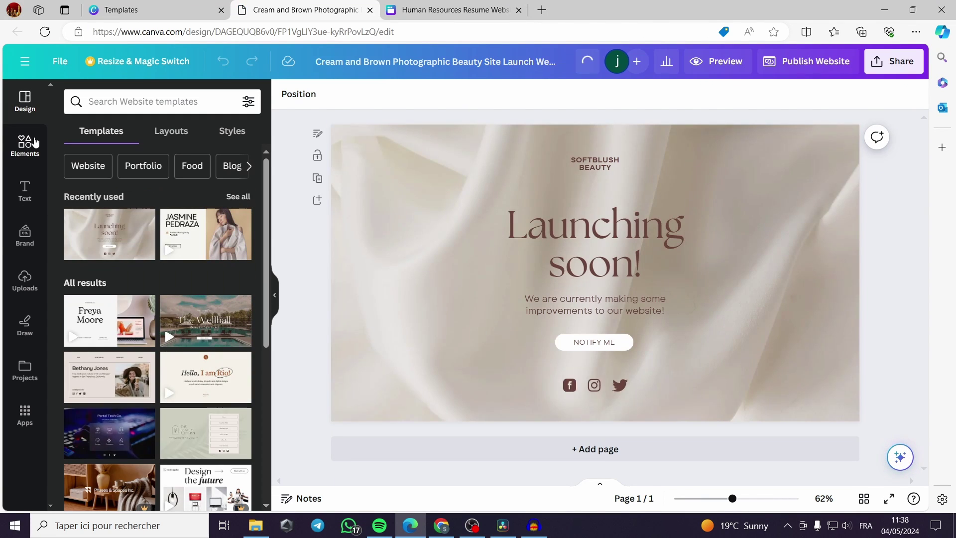
Look through the Elements, Text, Brand and Uploads panels, then close the Cream and Brown editor.
left_click(29, 144)
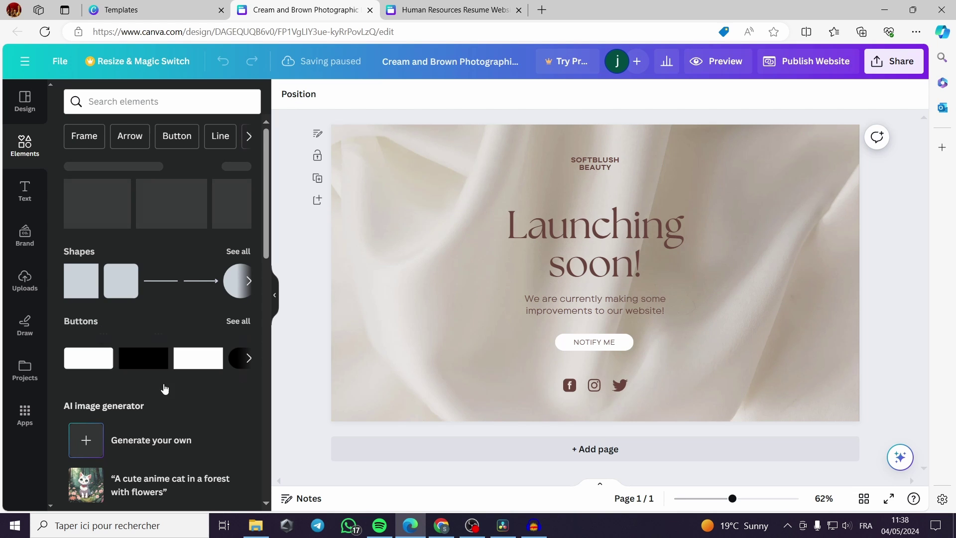
scroll(209, 393, "down", 7)
scroll(214, 398, "up", 4)
left_click(26, 192)
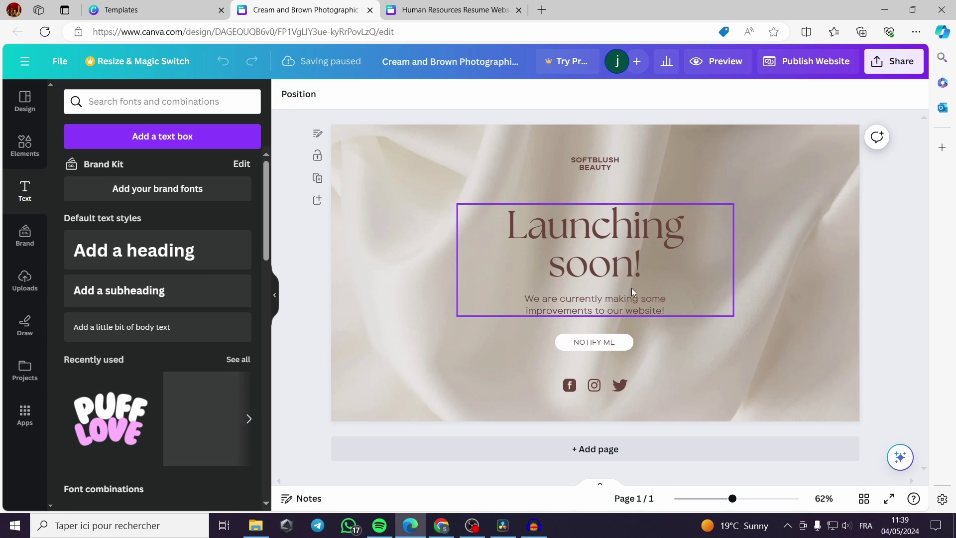
left_click(28, 244)
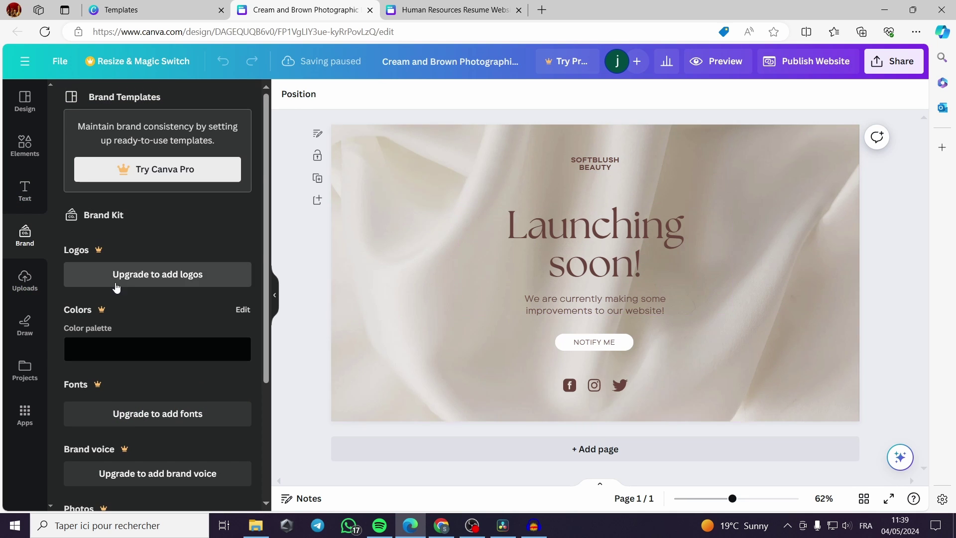
left_click(25, 281)
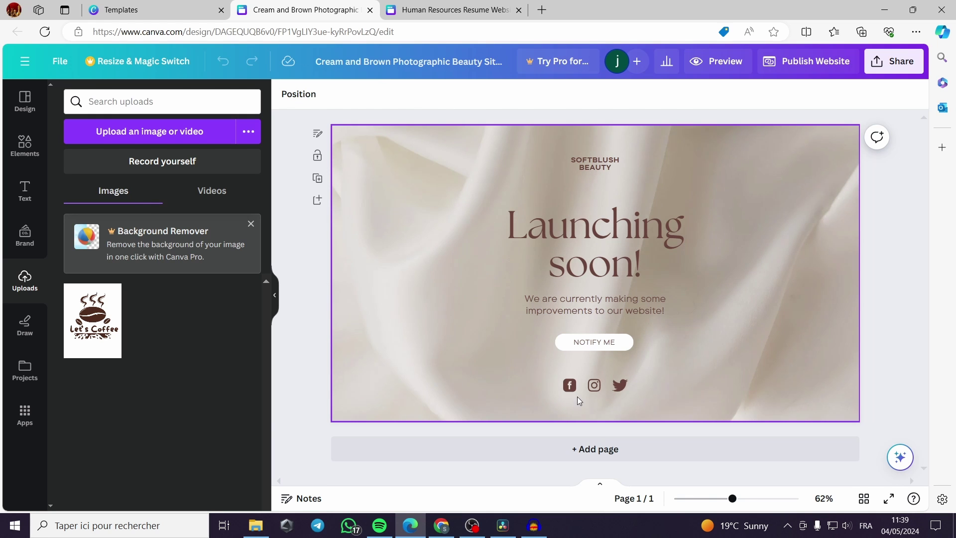
left_click(370, 10)
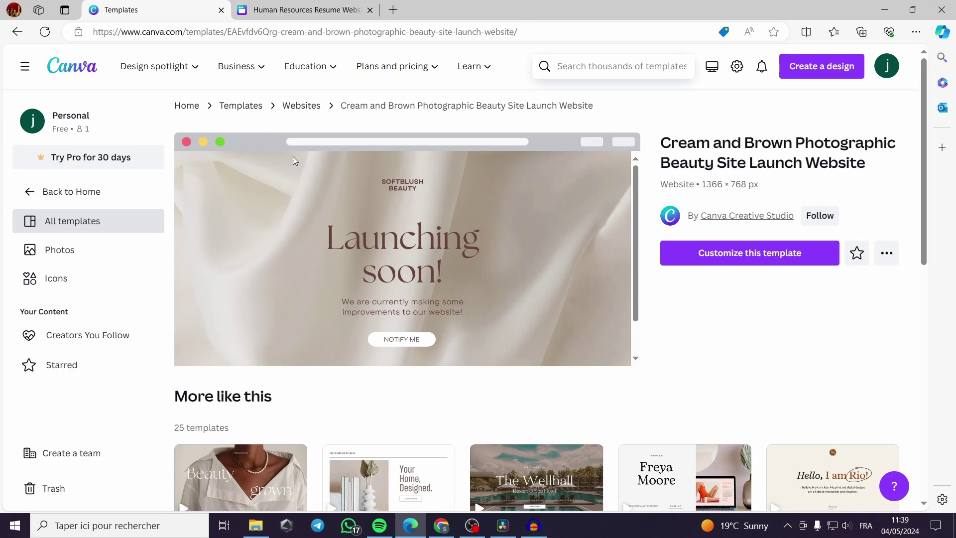
Return to the Canva home page and scroll to the Human Resources Resume Website in Recent designs.
left_click(80, 77)
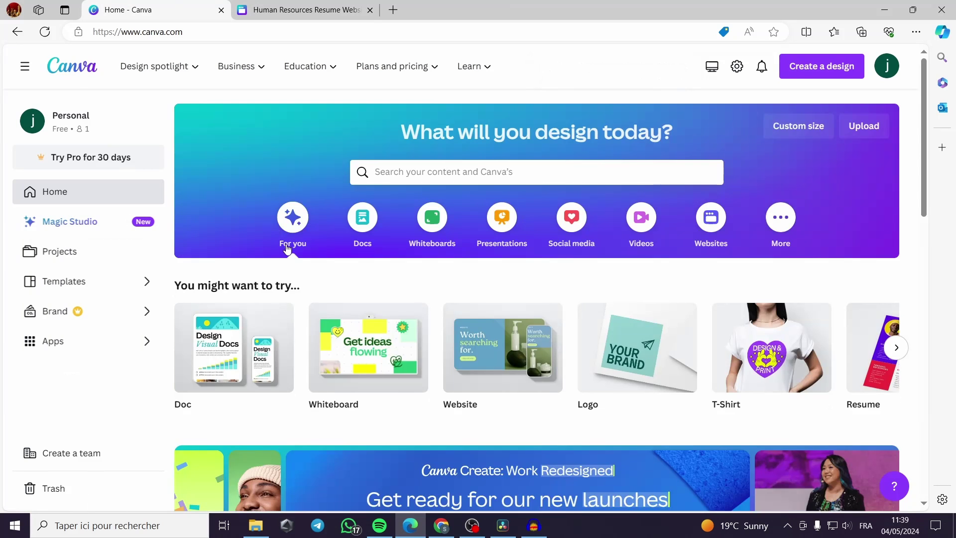
scroll(341, 275, "down", 5)
scroll(341, 275, "down", 3)
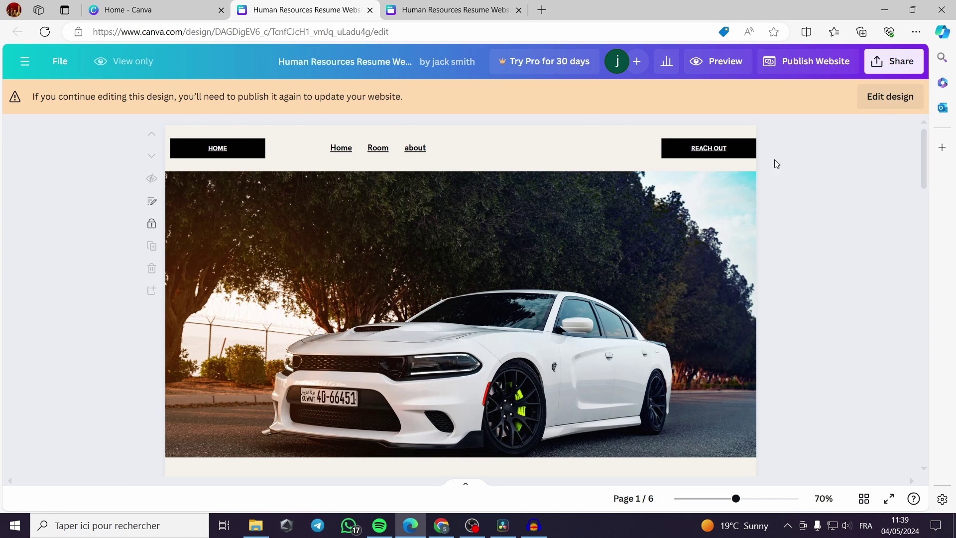
Unlock the Human Resources resume website for editing and republish it.
left_click(881, 99)
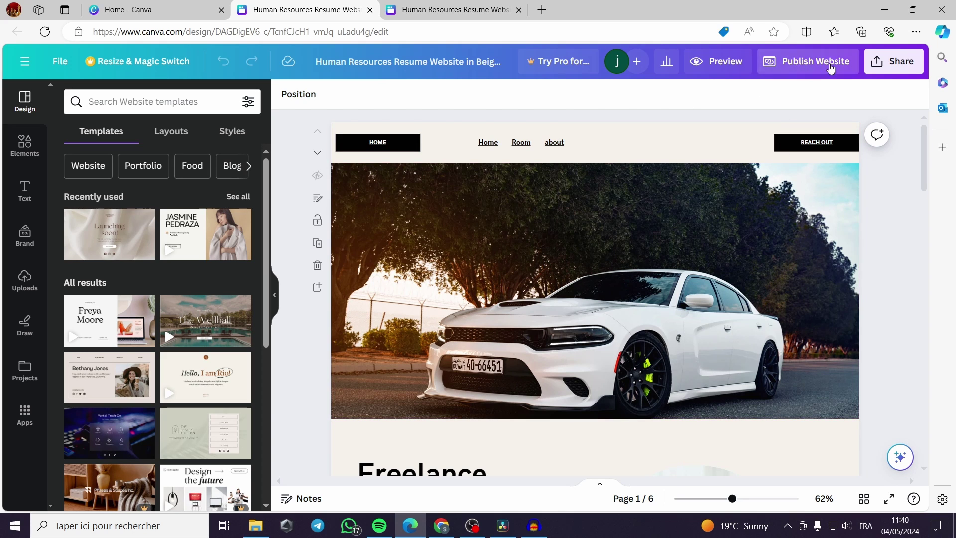
left_click(799, 63)
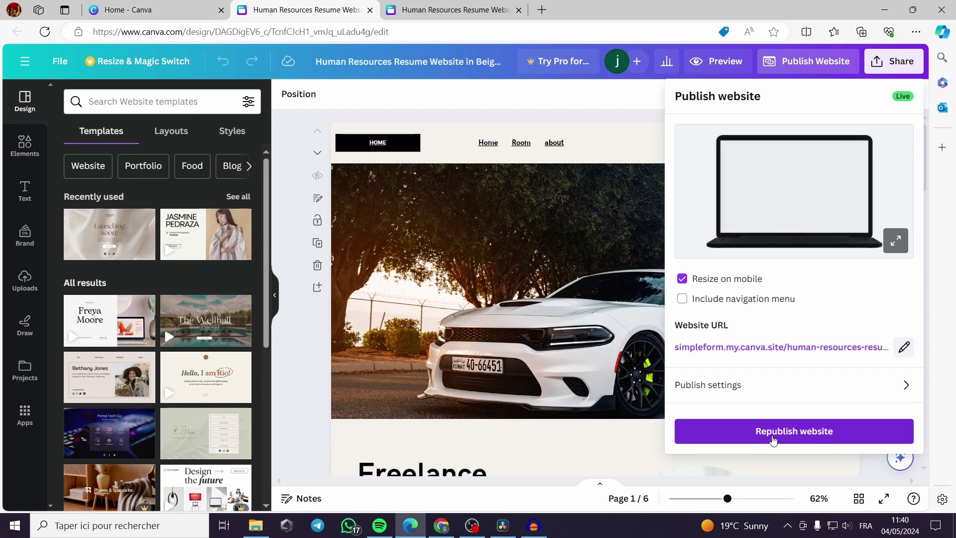
left_click(483, 276)
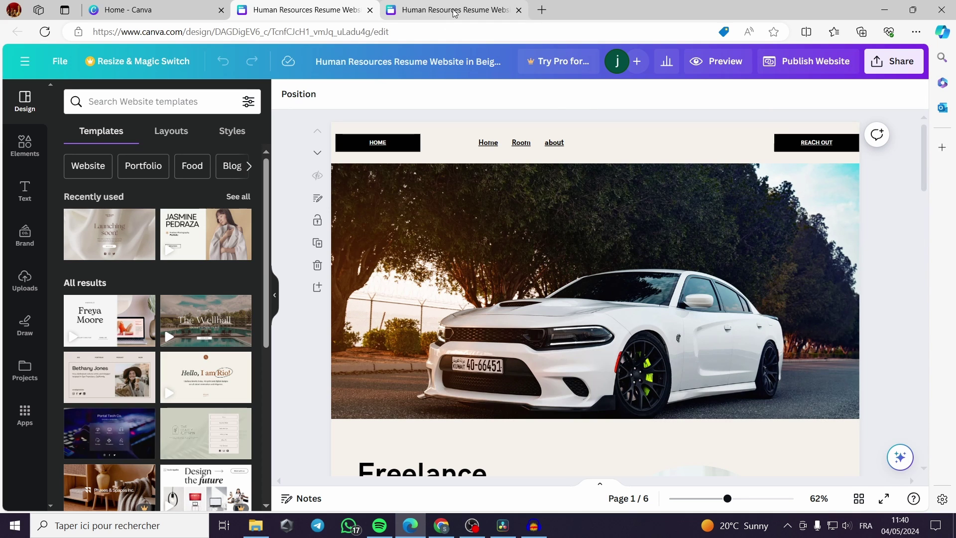
left_click(450, 11)
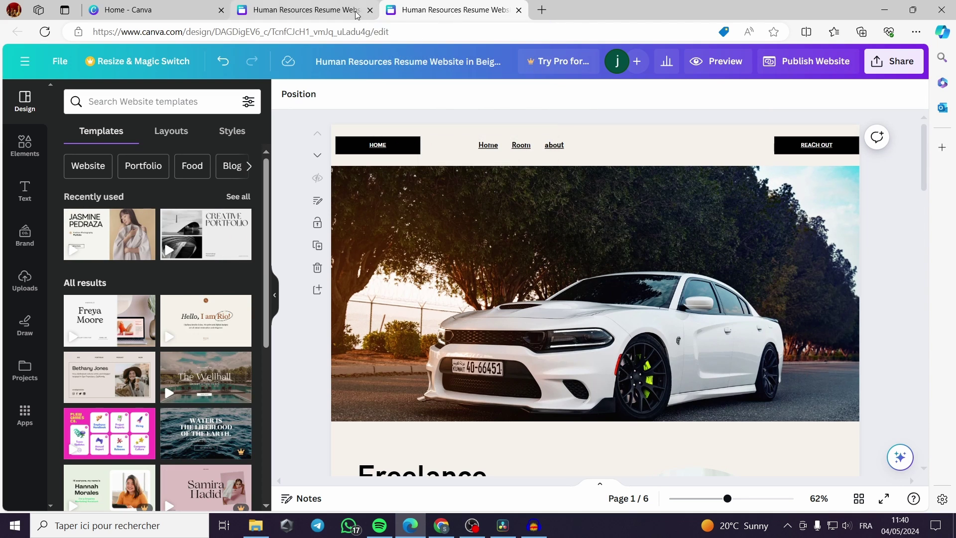
Close the duplicate resume tab and open the Dark Green Elegant Minimalist Our Holiday Photo Collage from Home.
left_click(518, 11)
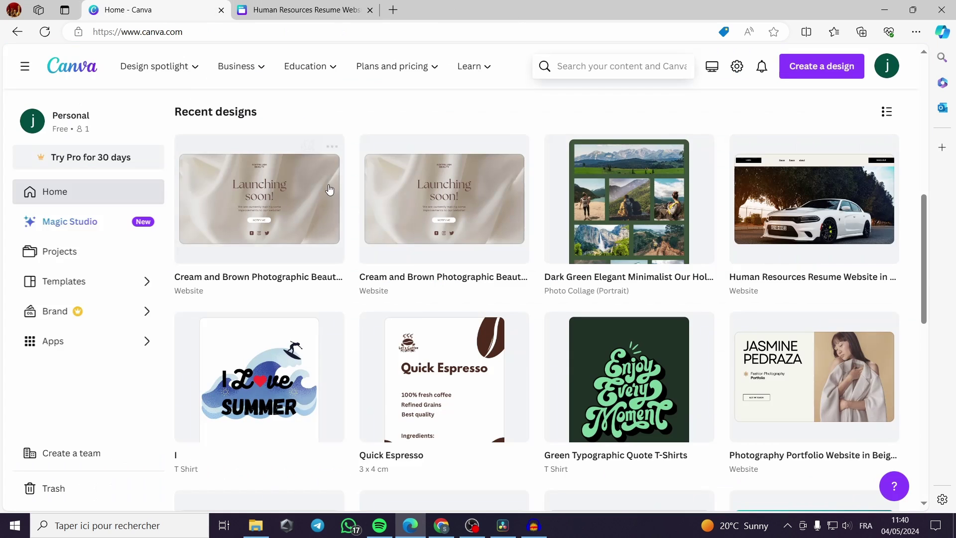
scroll(672, 309, "down", 5)
scroll(677, 269, "up", 8)
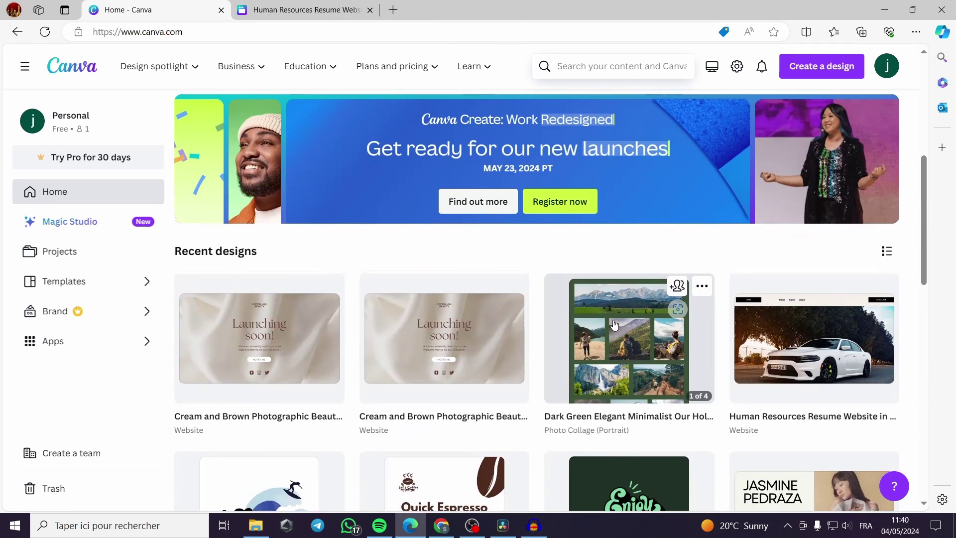
scroll(508, 362, "up", 5)
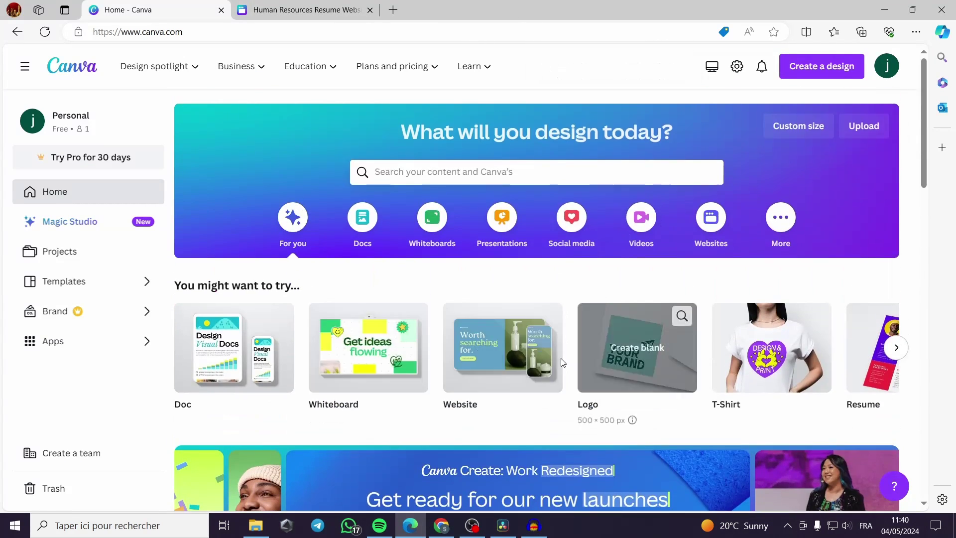
left_click(822, 66)
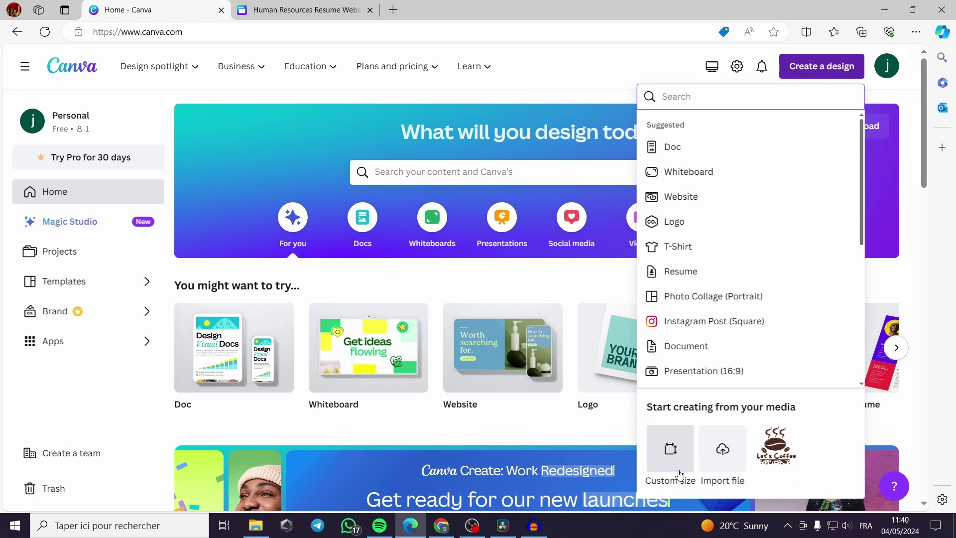
mouse_move(470, 329)
left_click(474, 287)
scroll(483, 388, "down", 5)
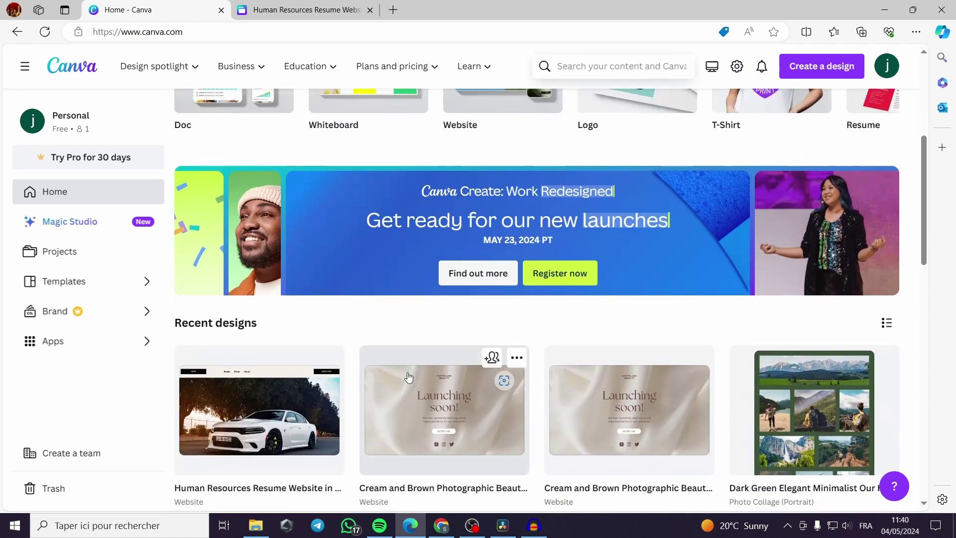
scroll(482, 389, "down", 10)
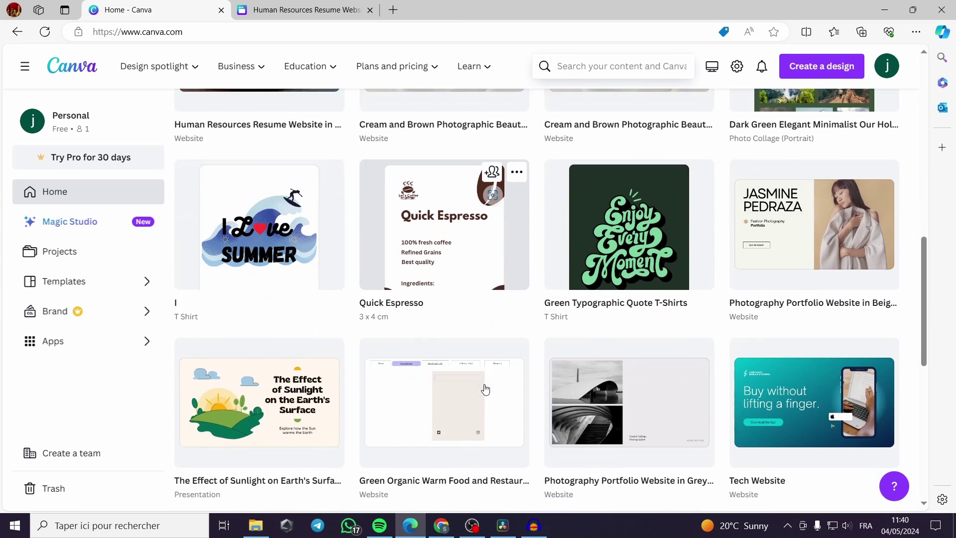
scroll(485, 384, "up", 8)
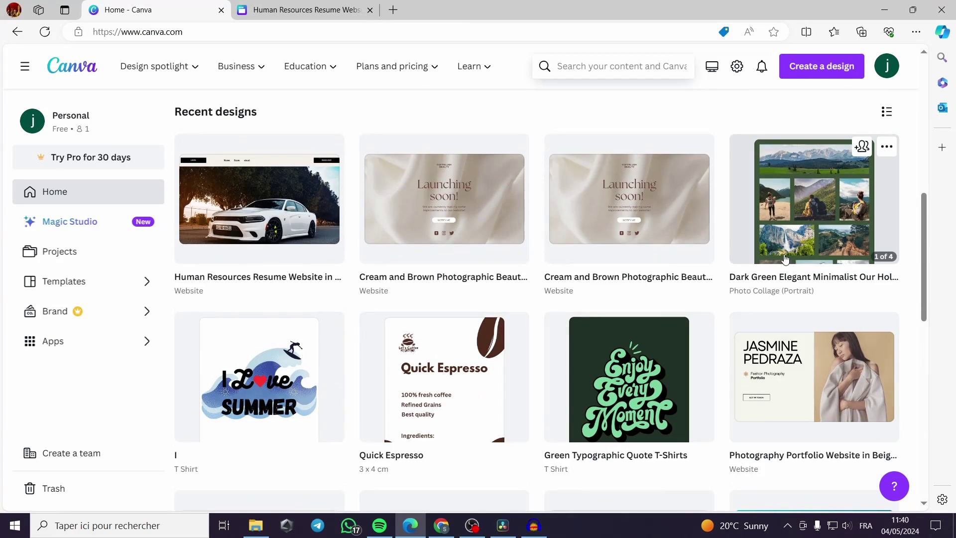
left_click(790, 235)
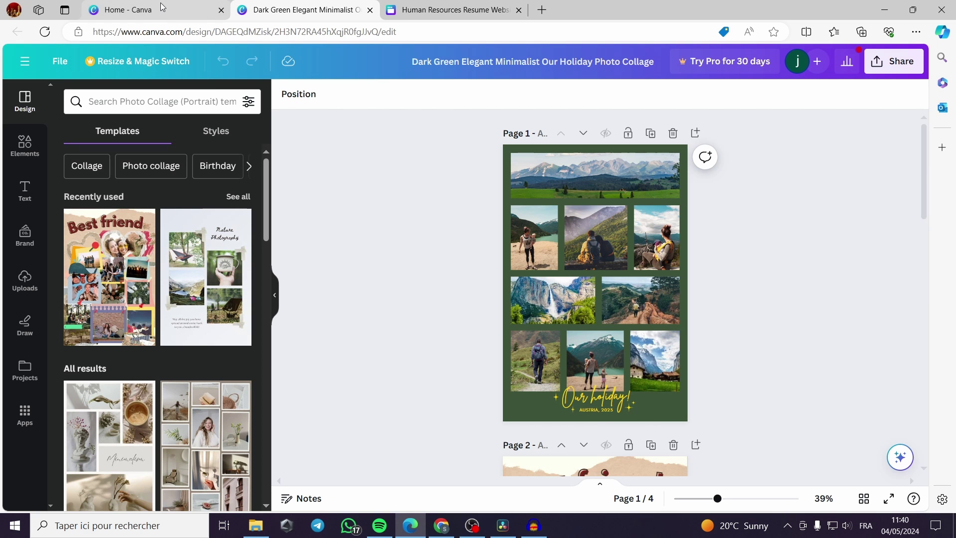
Go back to the Canva home page and start a design search.
left_click(144, 9)
scroll(502, 367, "up", 10)
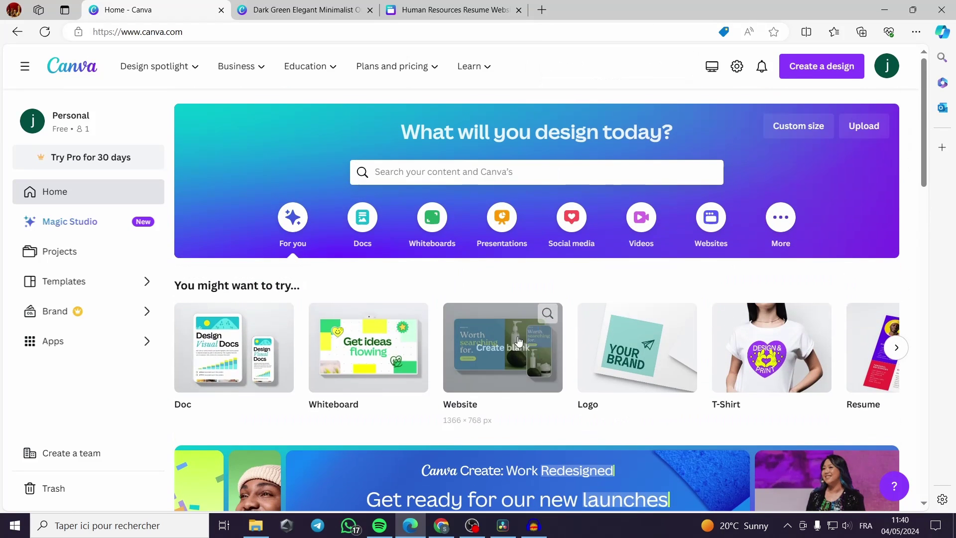
left_click(469, 168)
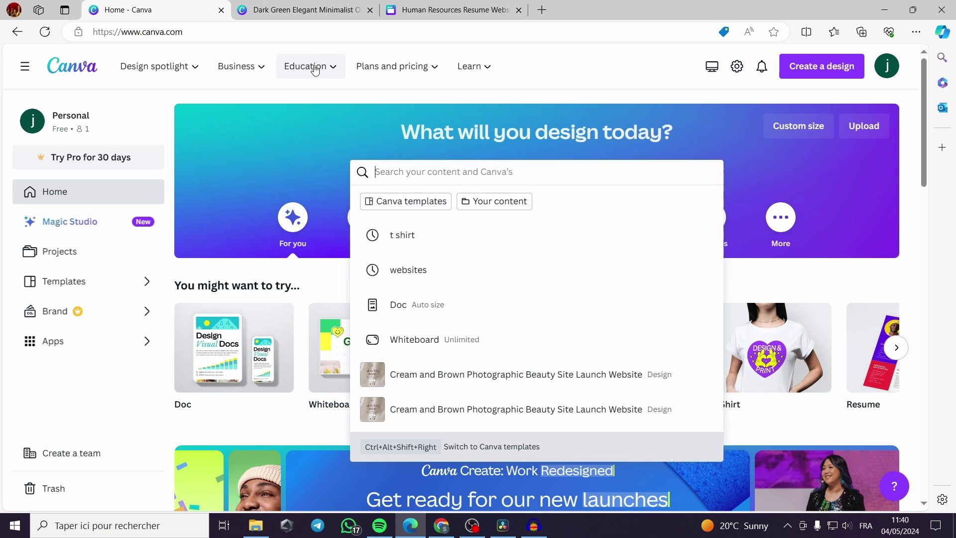
Switch to the holiday collage and scroll through its pages down past page 4.
left_click(358, 10)
scroll(622, 360, "down", 1)
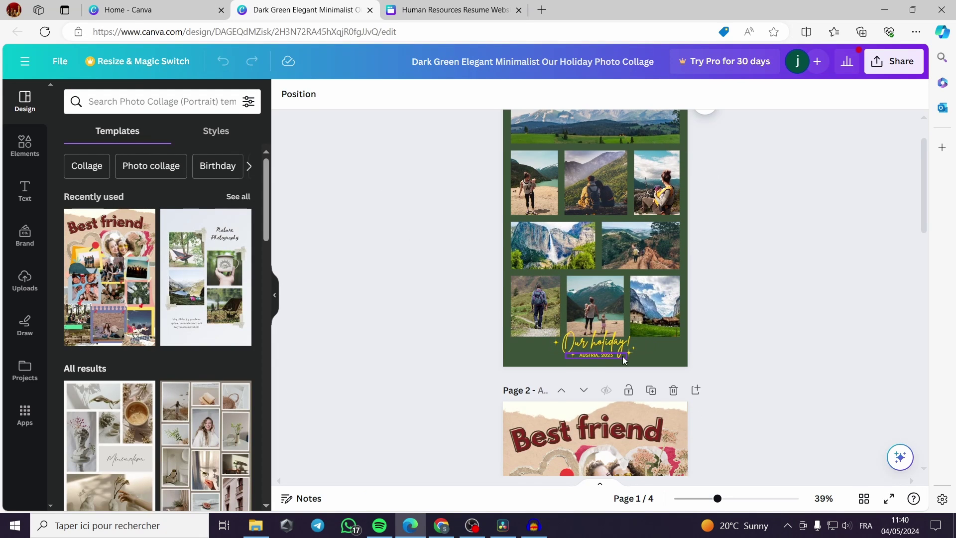
scroll(653, 352, "up", 1)
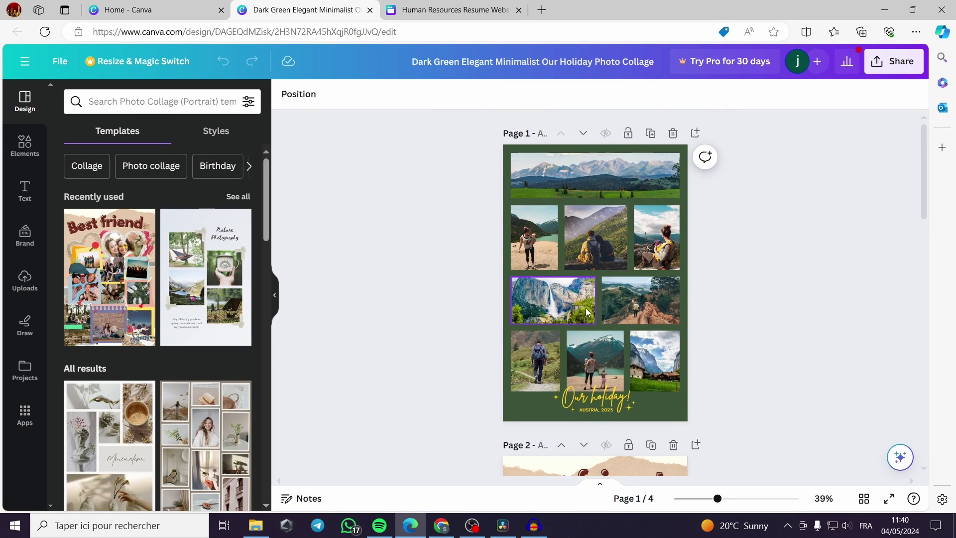
scroll(665, 261, "down", 2)
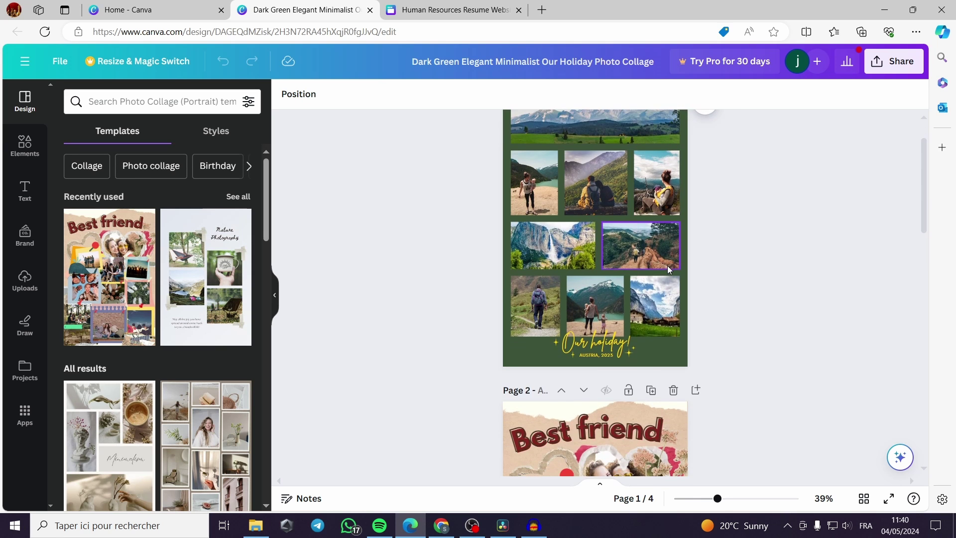
scroll(669, 284, "up", 2)
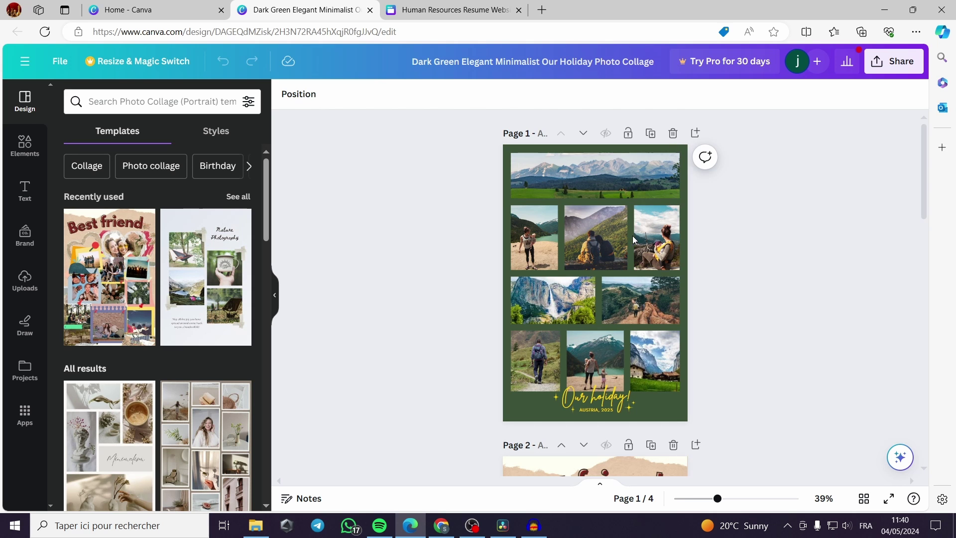
scroll(632, 240, "down", 9)
scroll(625, 345, "up", 8)
scroll(625, 346, "up", 2)
scroll(535, 239, "down", 8)
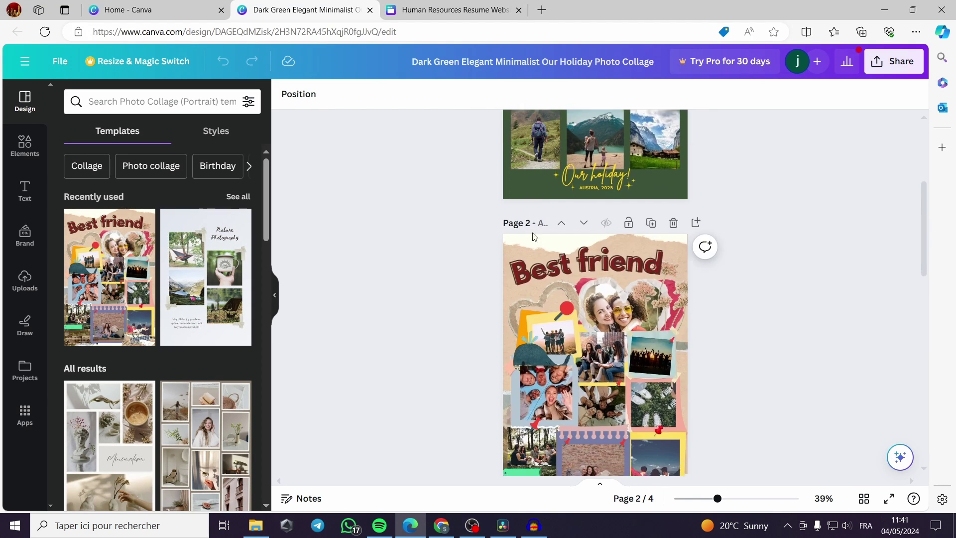
scroll(534, 239, "down", 10)
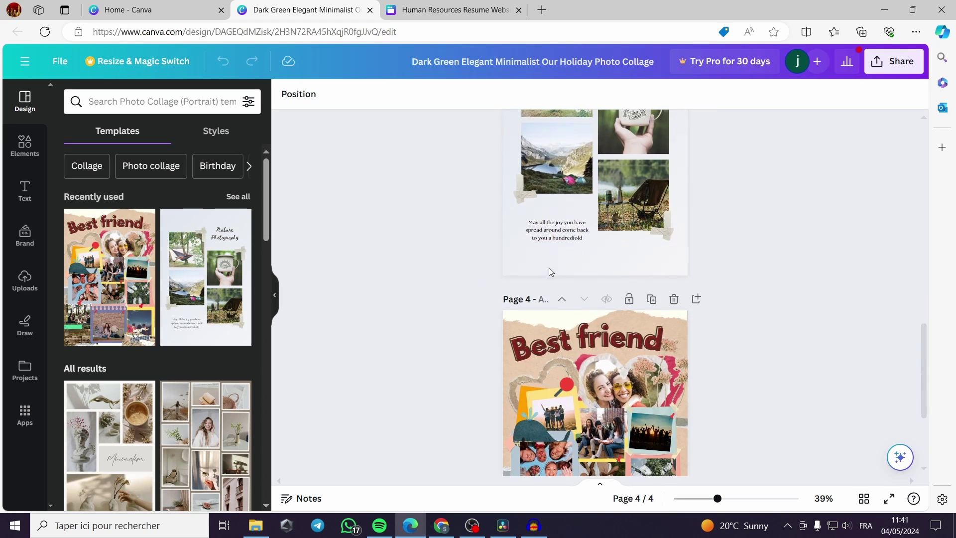
scroll(551, 275, "down", 3)
scroll(547, 275, "up", 9)
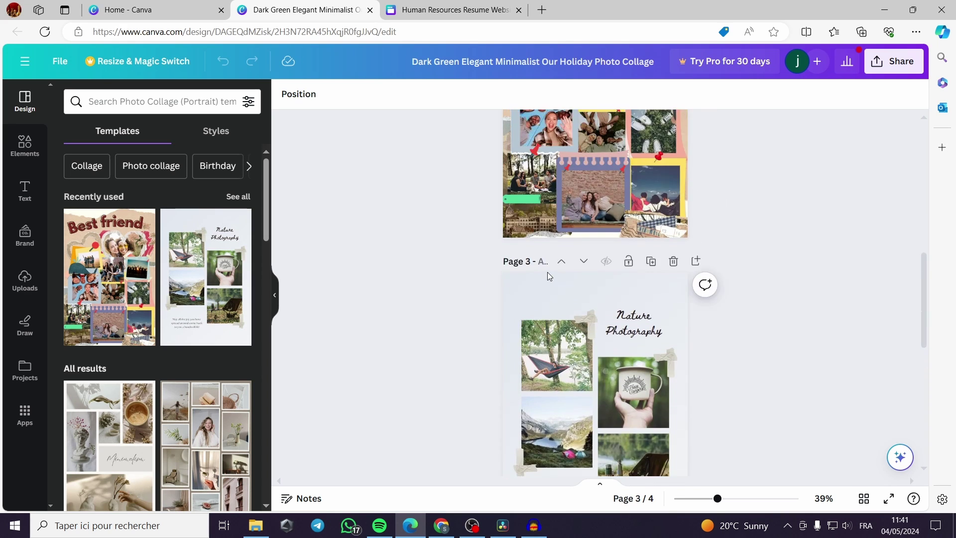
scroll(548, 275, "down", 6)
scroll(553, 278, "up", 6)
scroll(556, 288, "down", 6)
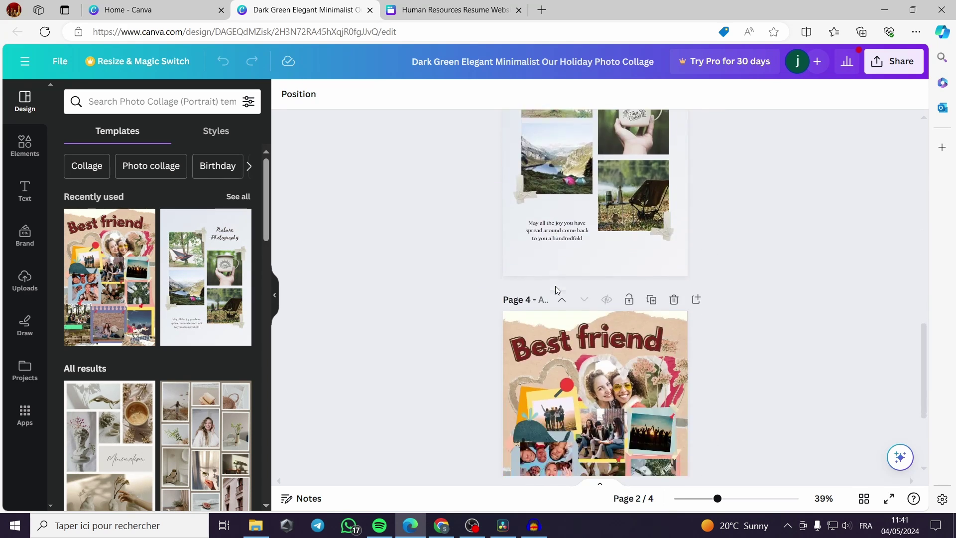
scroll(556, 291, "down", 3)
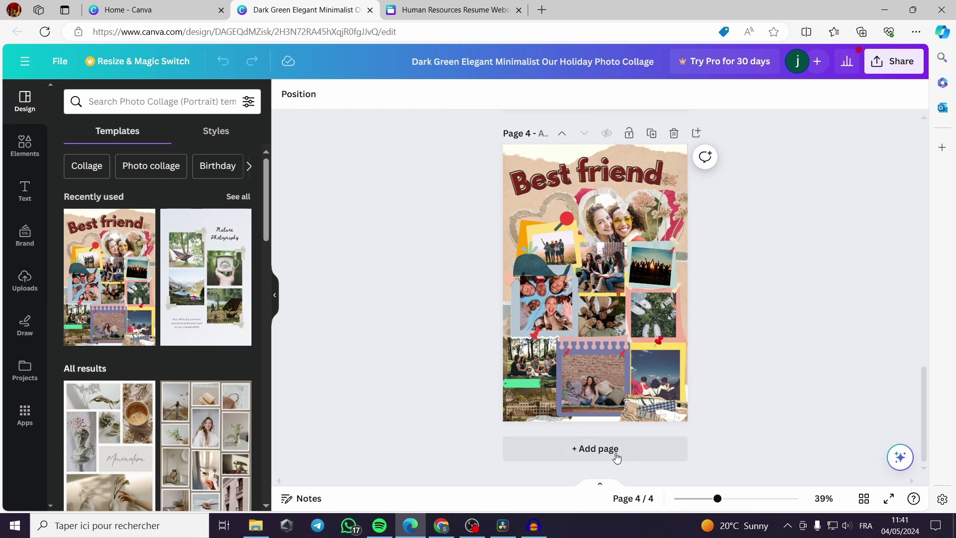
Add a blank fifth page and insert the uploaded Let's Coffee logo onto it.
left_click(593, 452)
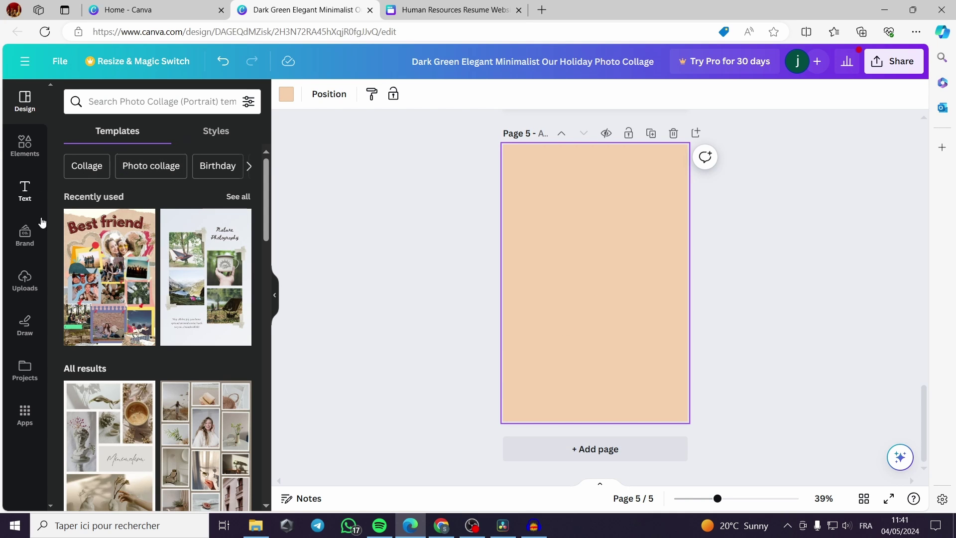
left_click(26, 281)
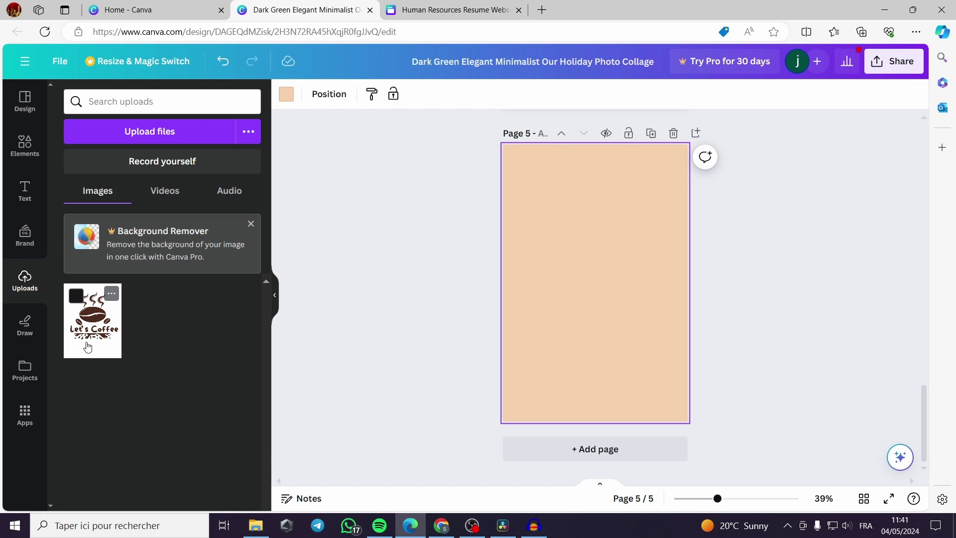
left_click(87, 347)
Move and stretch the Let's Coffee logo until it covers the whole fifth page.
left_click_drag(585, 279, 558, 225)
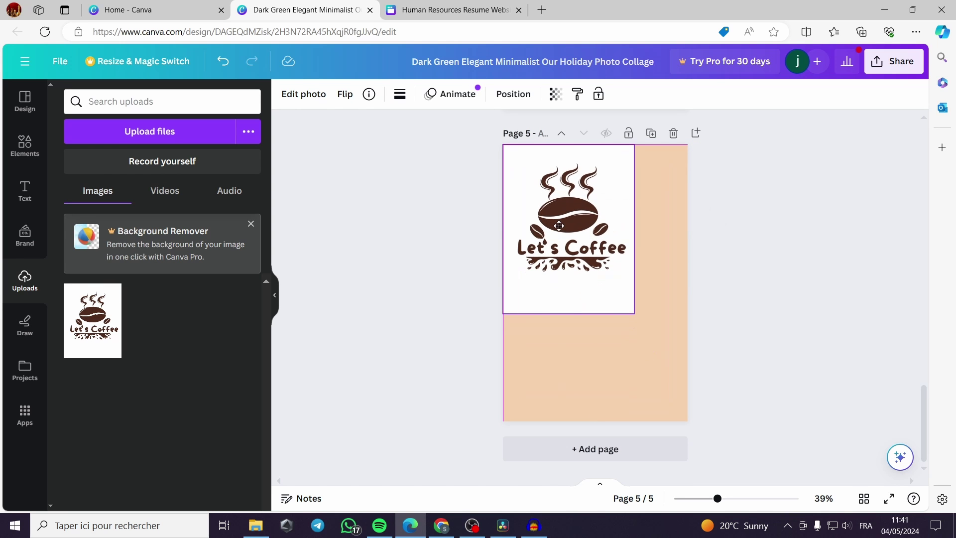
left_click_drag(634, 313, 630, 427)
left_click_drag(596, 382, 595, 424)
left_click_drag(585, 377, 578, 373)
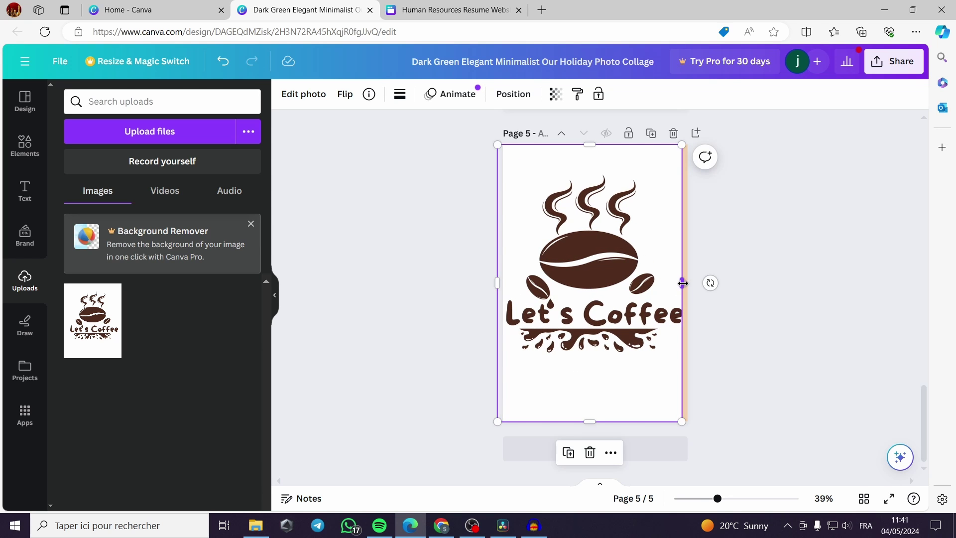
left_click_drag(684, 283, 688, 282)
left_click(763, 314)
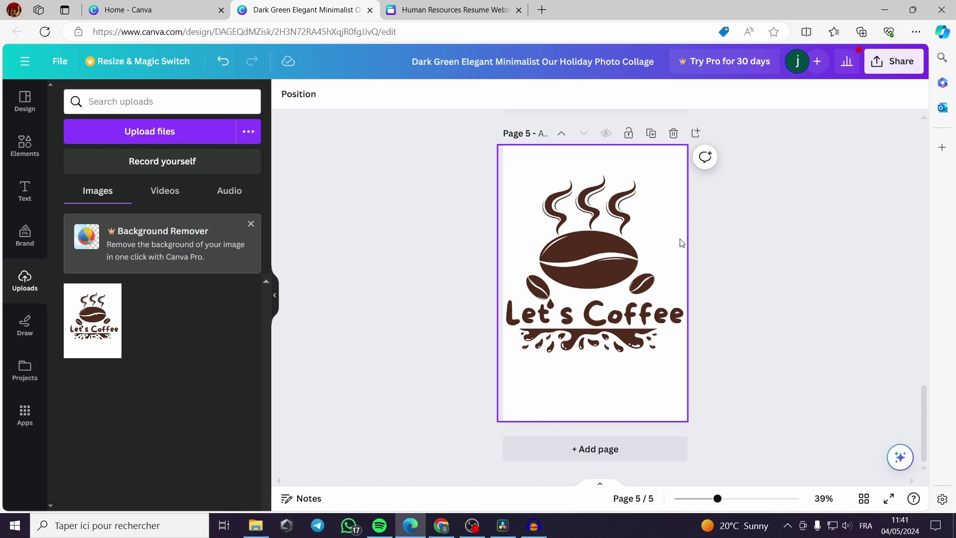
scroll(679, 255, "up", 5)
scroll(751, 301, "up", 5)
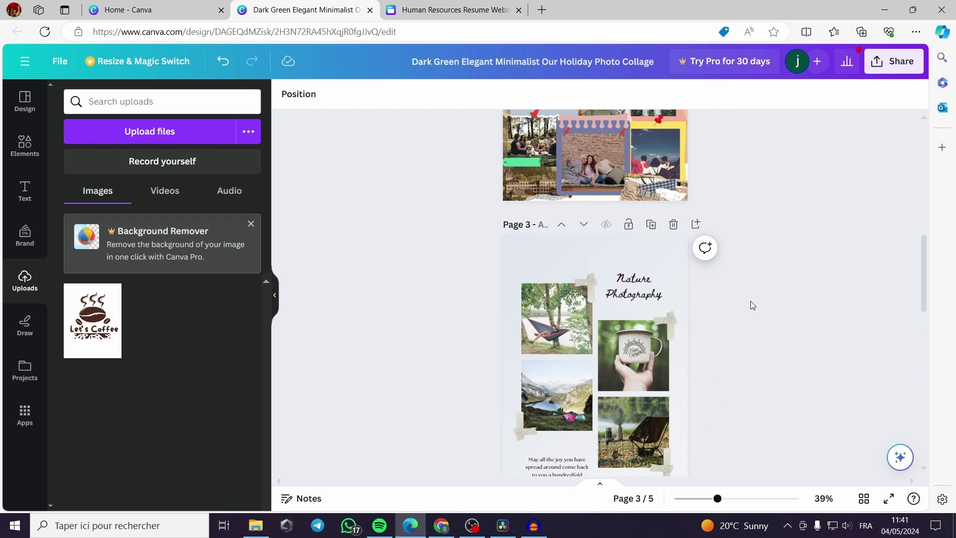
scroll(765, 283, "up", 4)
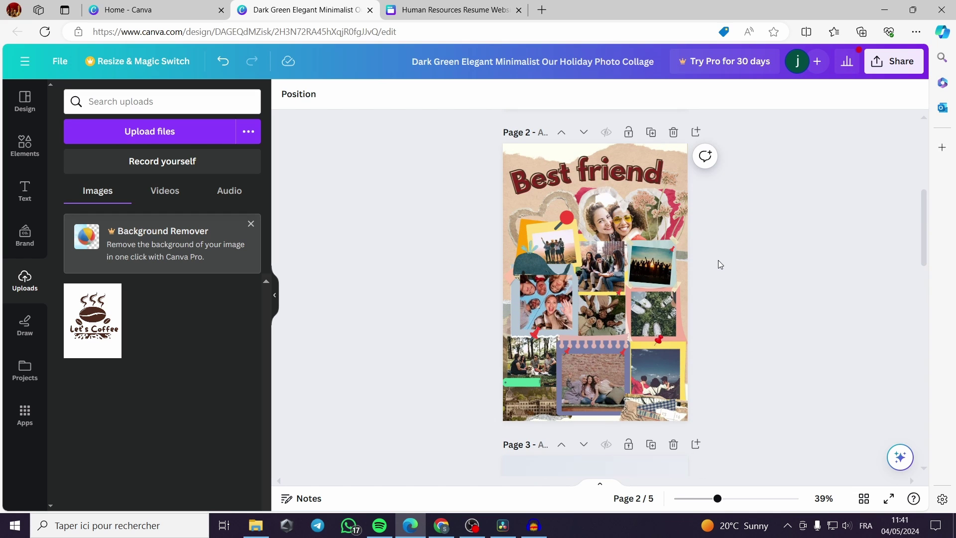
scroll(719, 262, "up", 4)
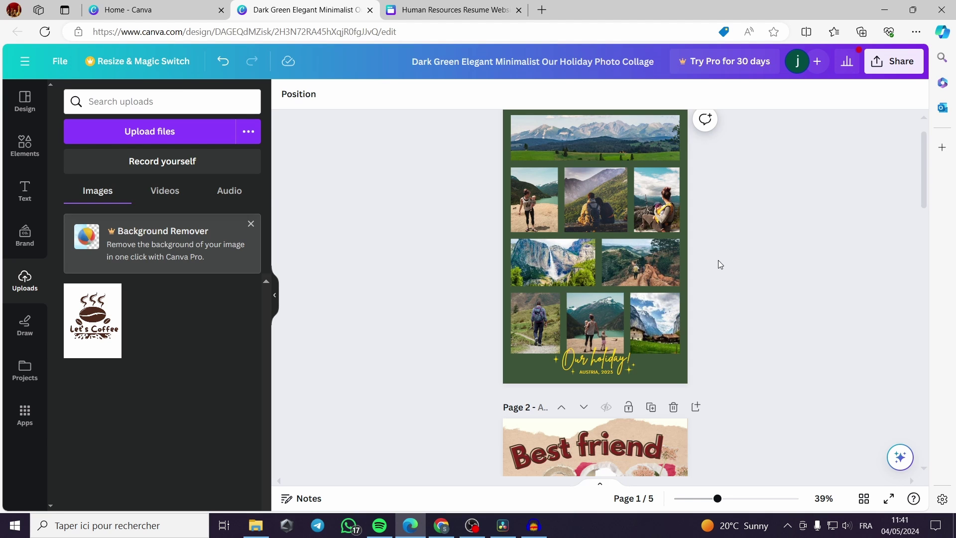
scroll(738, 237, "up", 1)
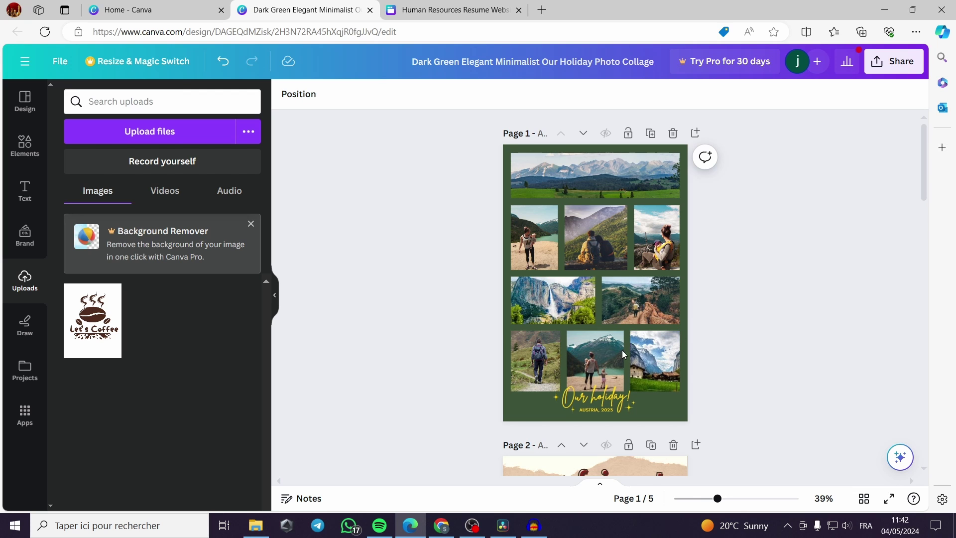
scroll(647, 361, "down", 3)
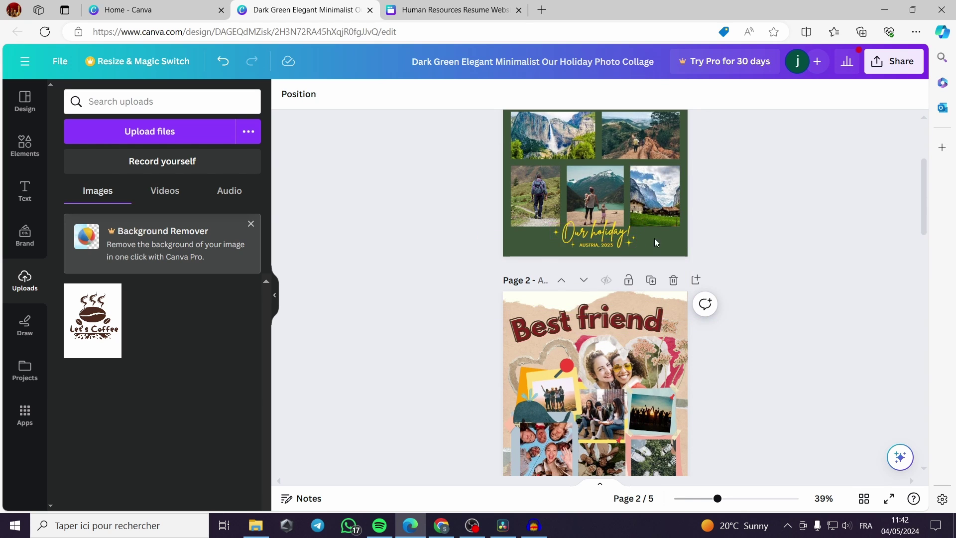
scroll(668, 264, "up", 3)
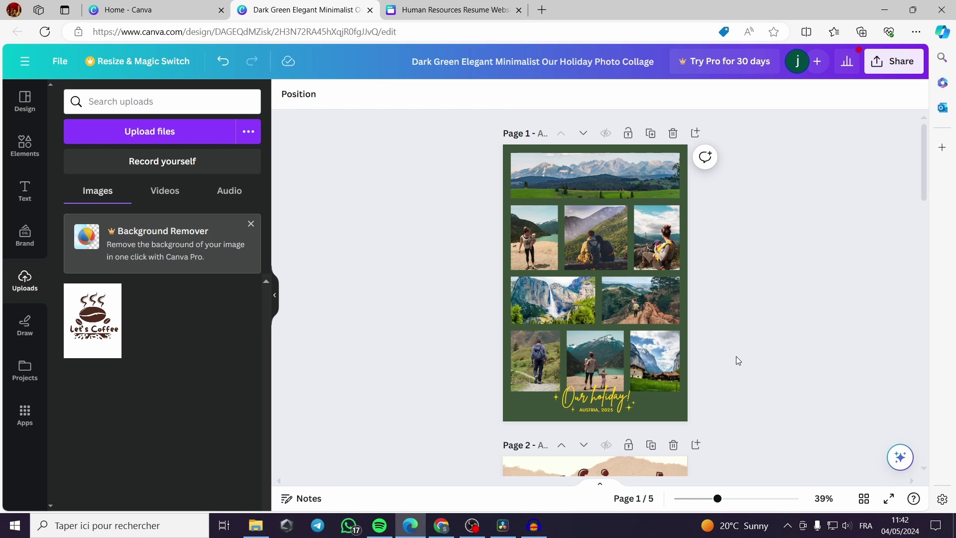
scroll(676, 371, "down", 10)
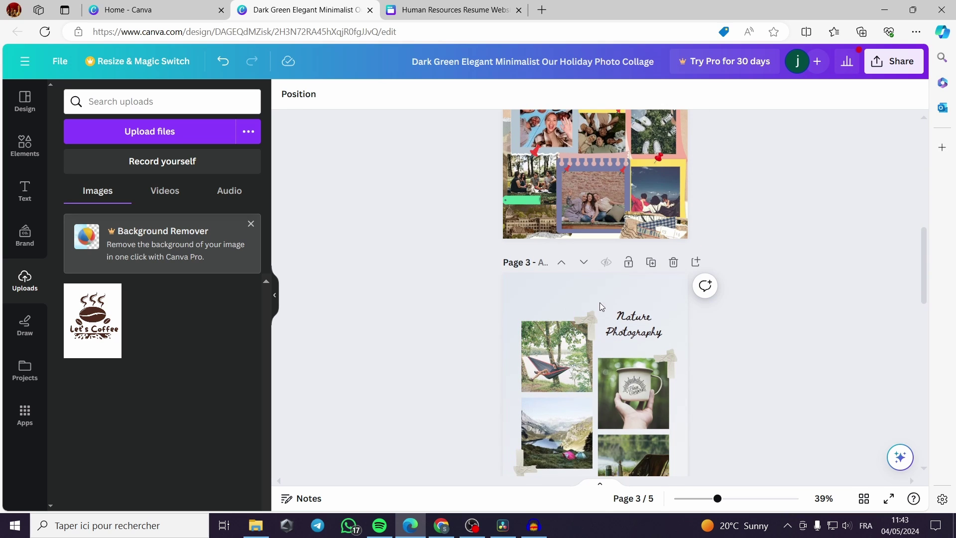
left_click(678, 336)
scroll(717, 328, "down", 2)
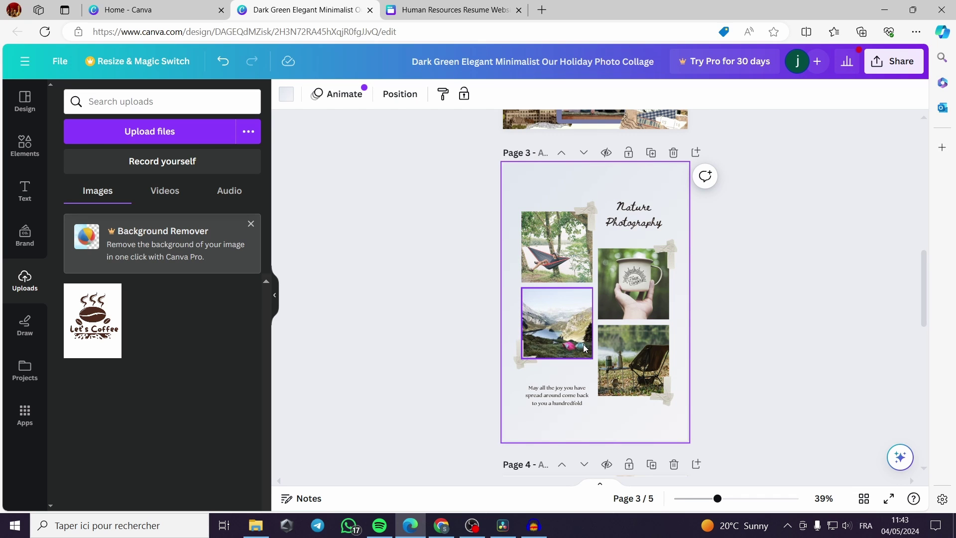
scroll(583, 344, "up", 1)
scroll(583, 344, "up", 5)
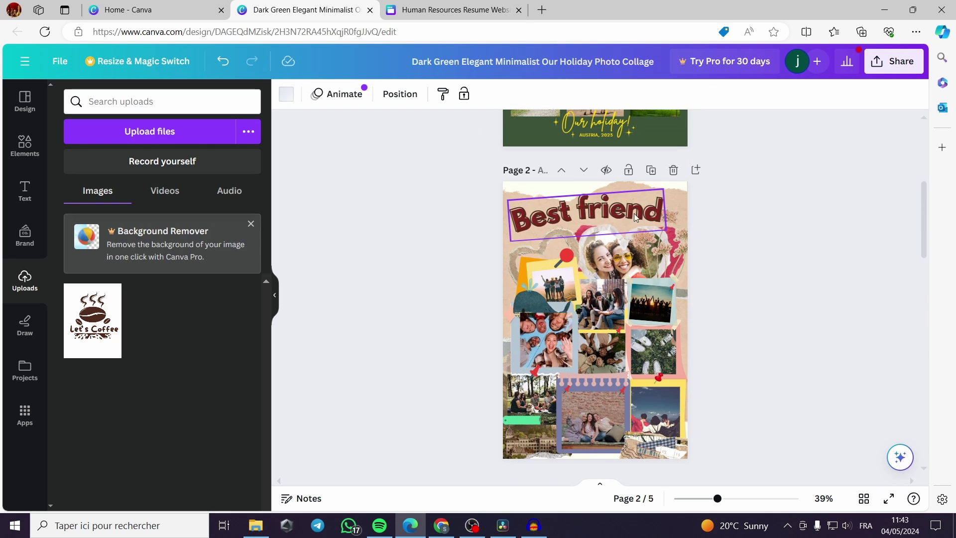
scroll(658, 307, "down", 5)
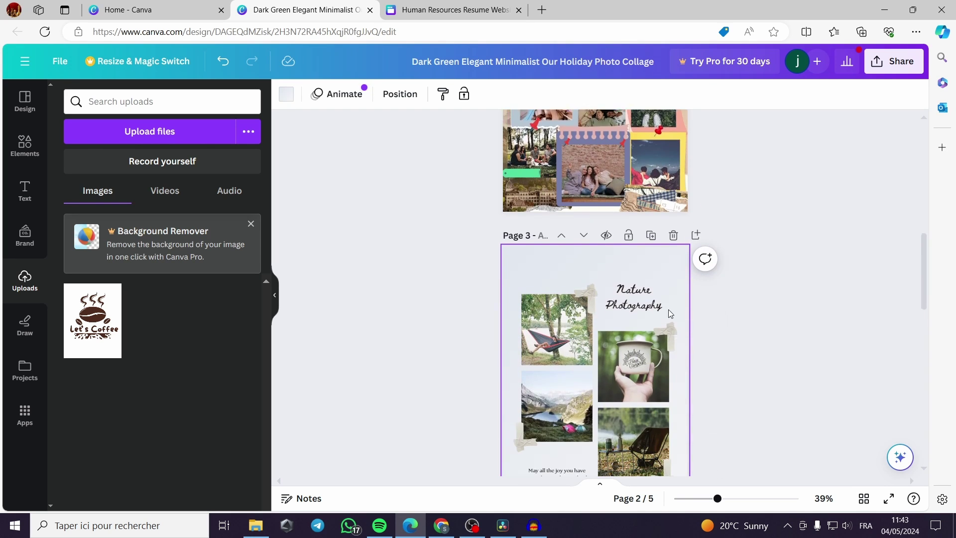
scroll(669, 313, "down", 2)
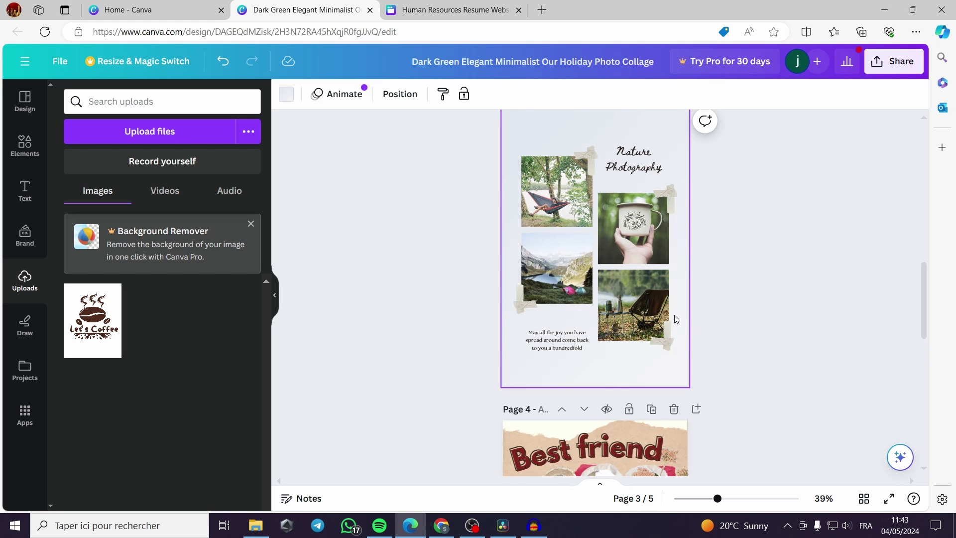
scroll(668, 313, "down", 5)
scroll(666, 336, "down", 6)
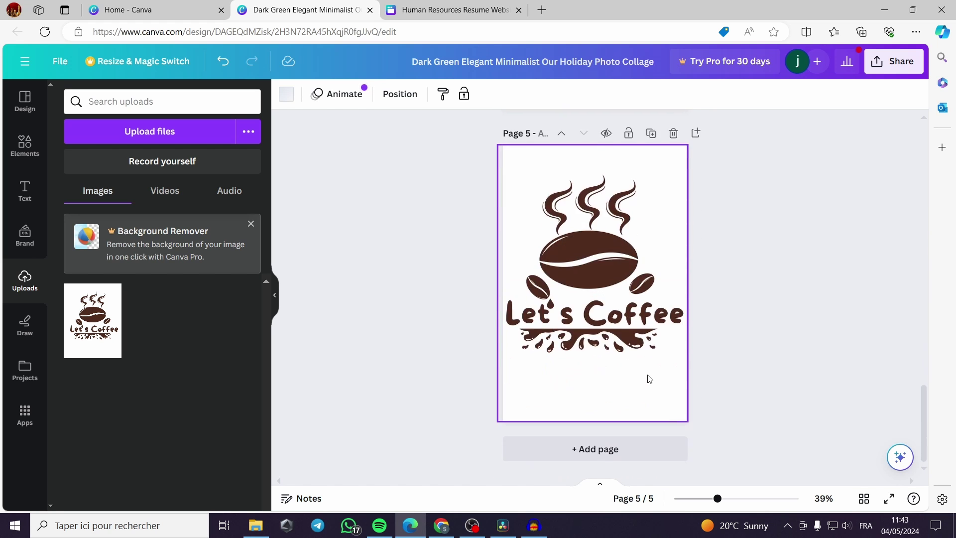
scroll(648, 378, "up", 8)
scroll(645, 375, "up", 15)
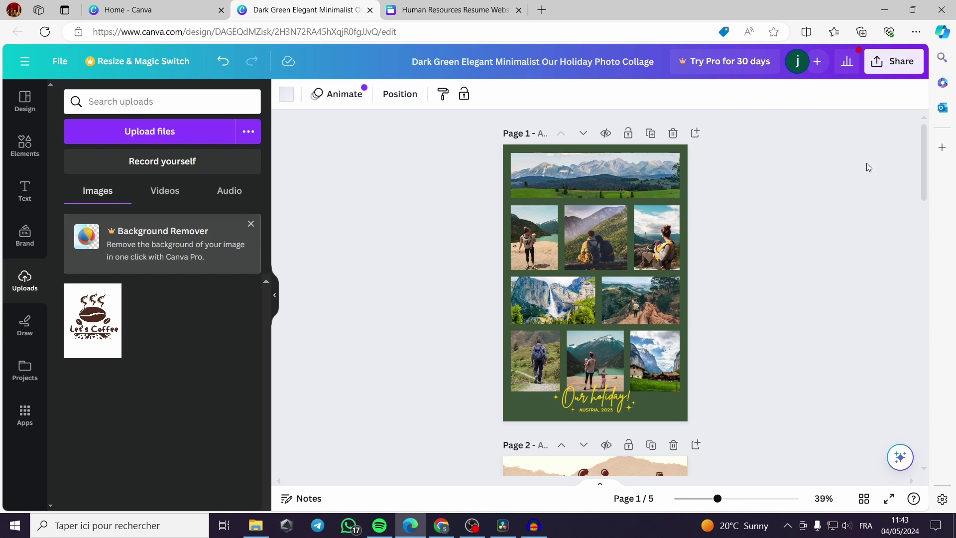
Generate a live embed of the holiday collage and copy its smart embed link.
left_click(898, 62)
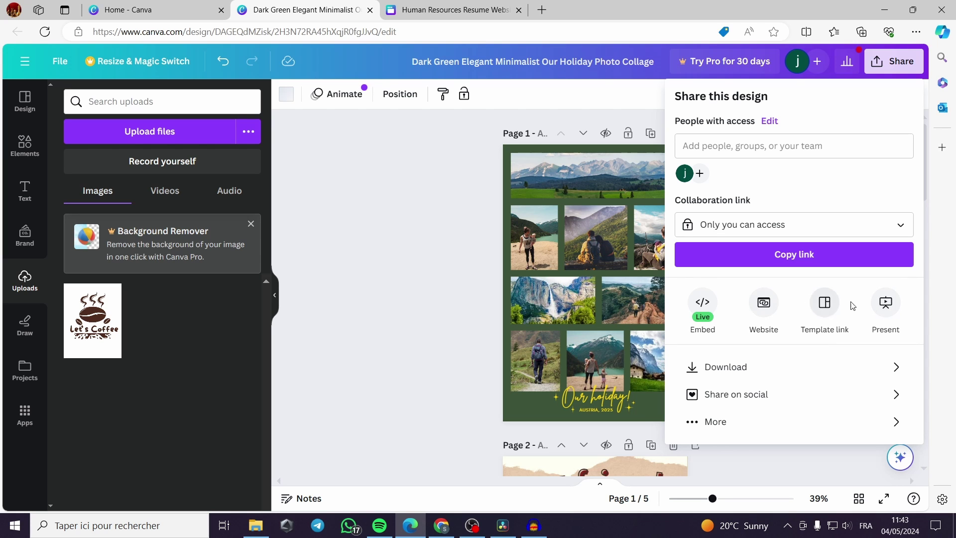
left_click(702, 305)
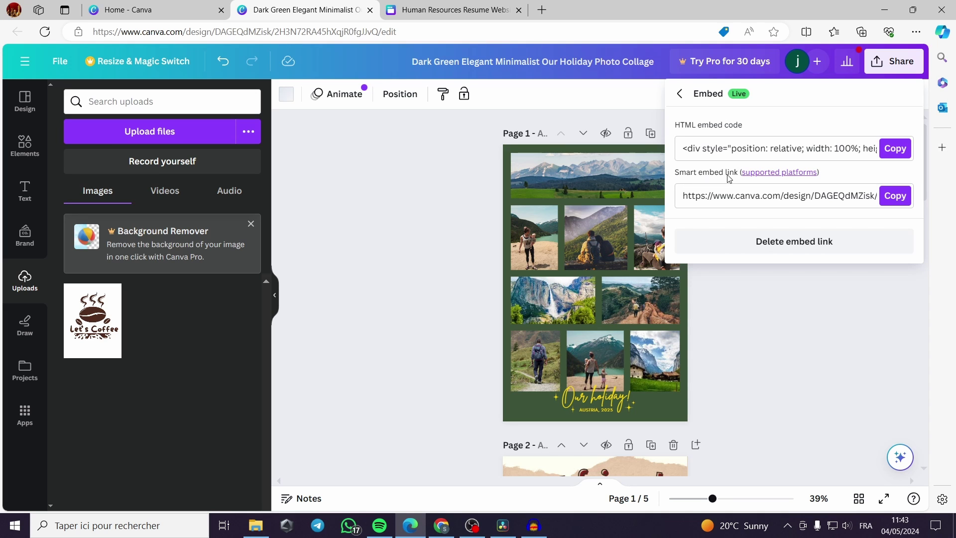
left_click(895, 196)
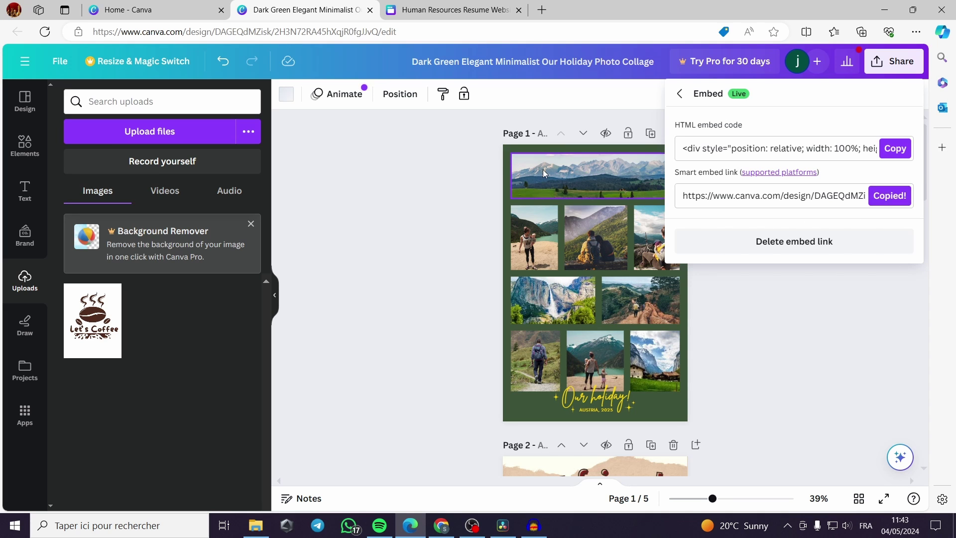
Paste the holiday collage embed onto page 2 of the resume website's services section.
left_click(448, 9)
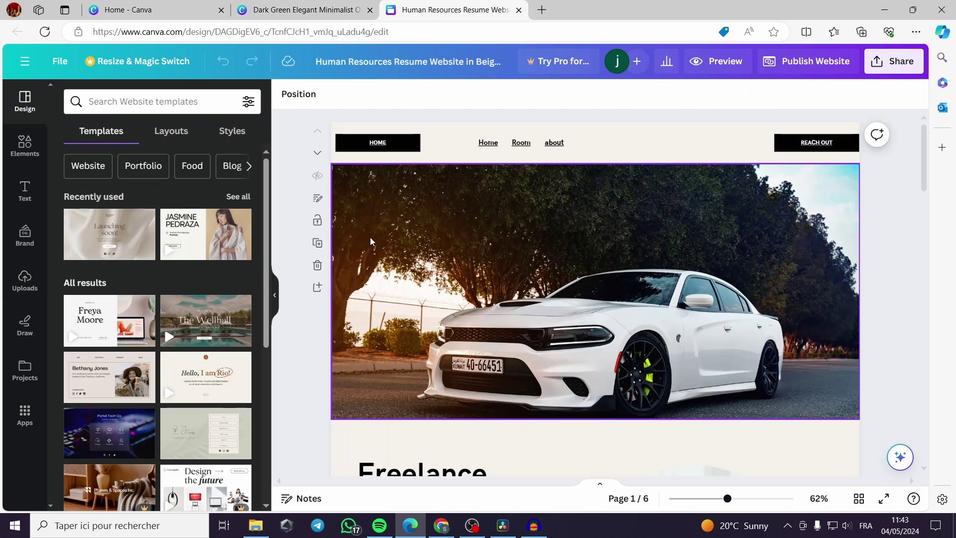
scroll(619, 309, "down", 5)
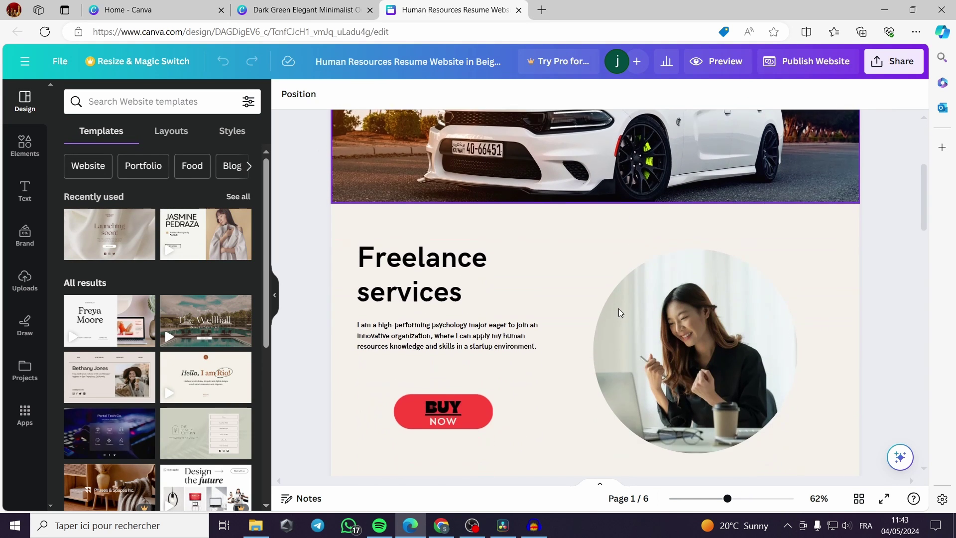
right_click(832, 313)
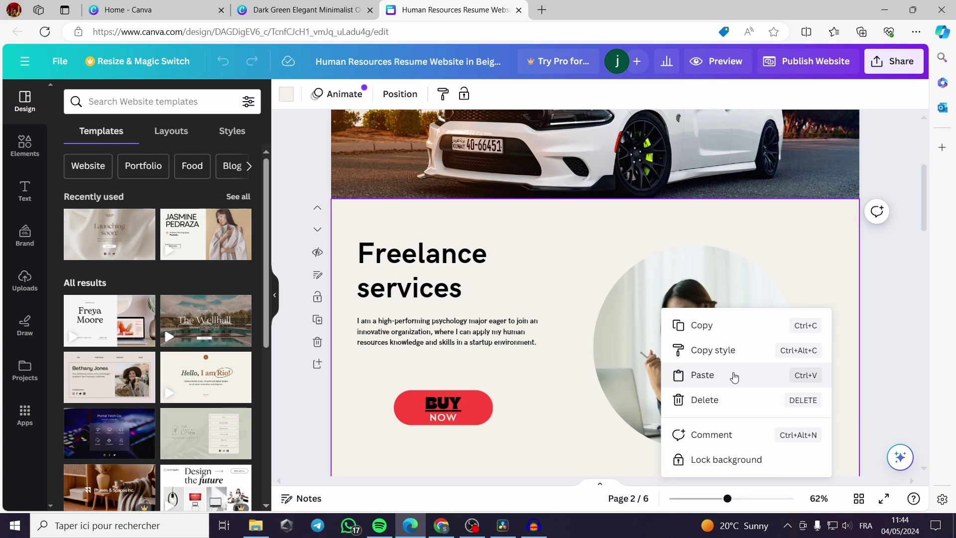
left_click(734, 377)
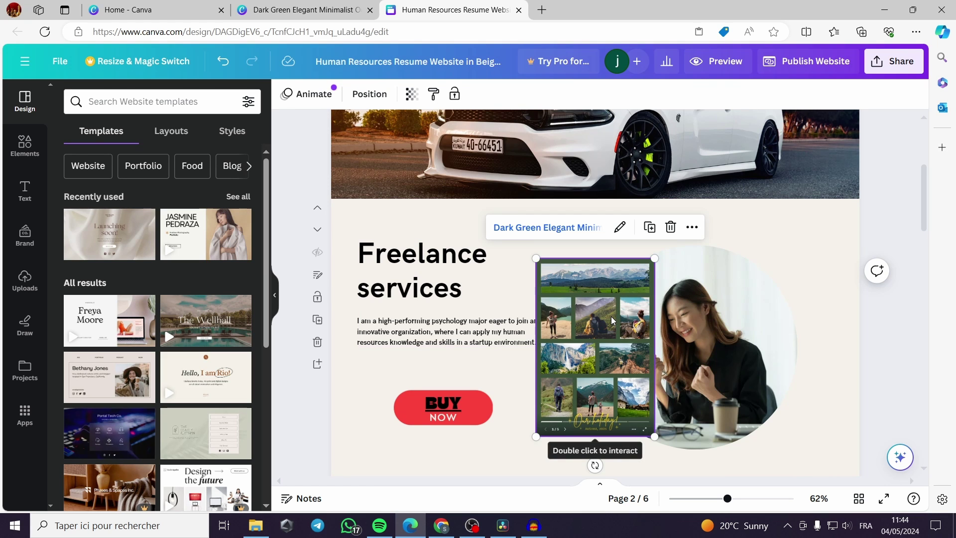
Reposition and resize the collage embed beside the Freelance services text, ending at 288 by 433.
left_click_drag(631, 327, 659, 316)
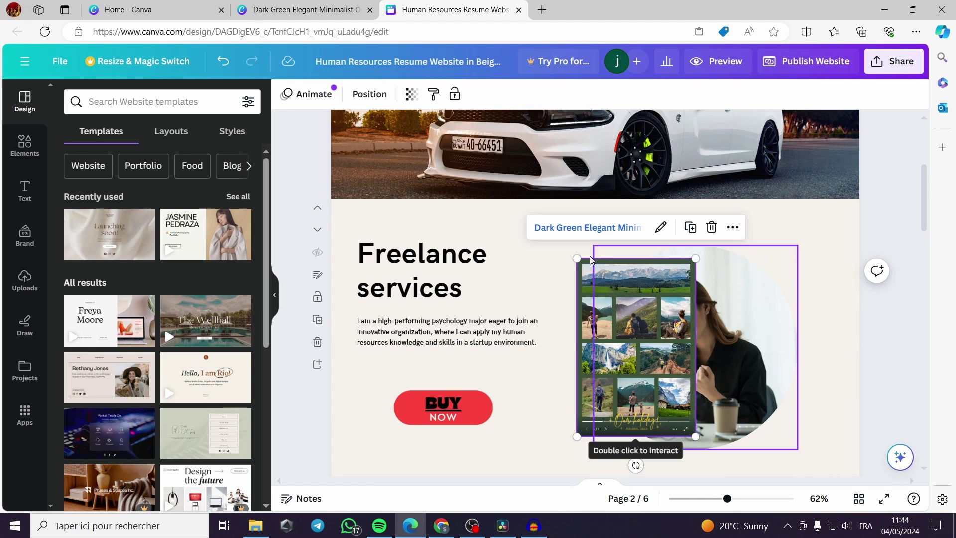
left_click_drag(577, 258, 465, 95)
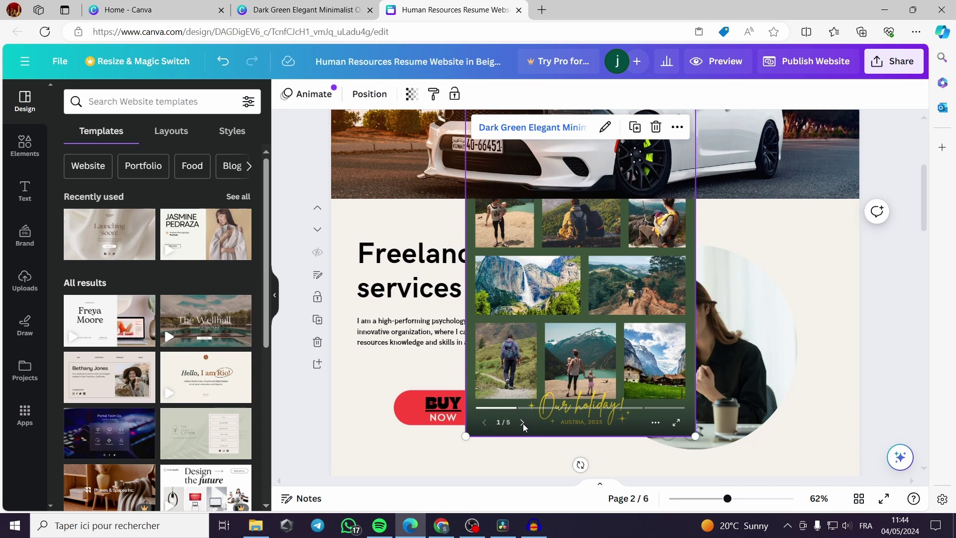
left_click_drag(629, 310, 617, 367)
left_click_drag(673, 466, 640, 211)
left_click_drag(535, 231, 568, 339)
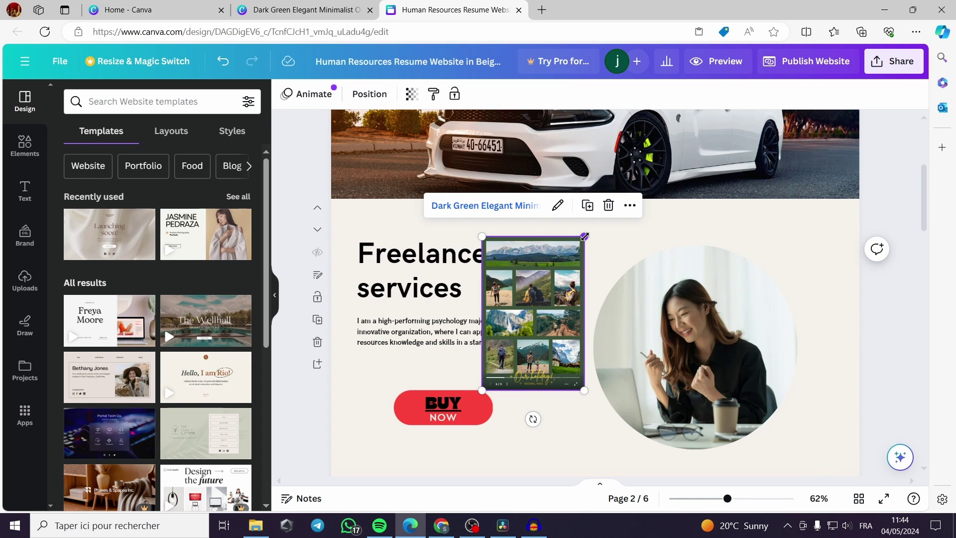
left_click_drag(585, 236, 628, 243)
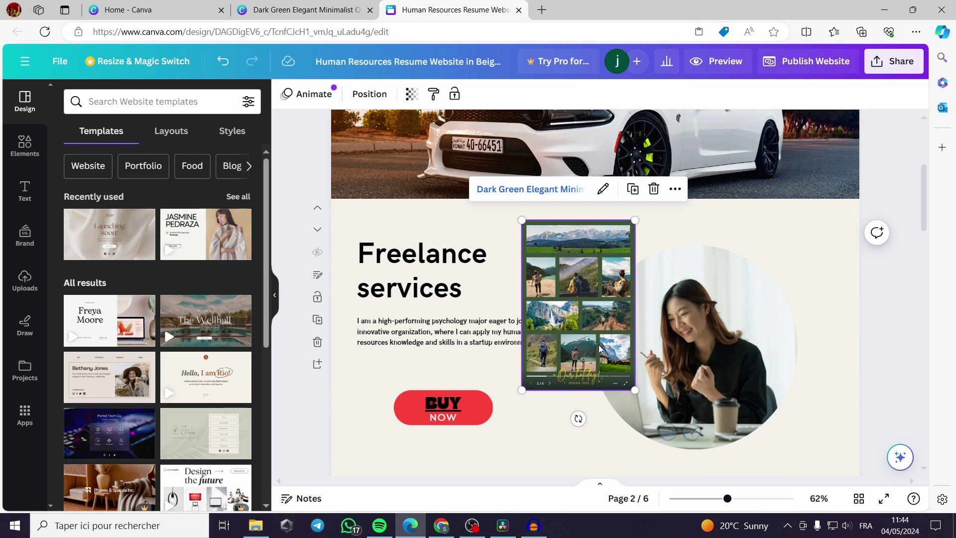
Drag the collage embed around and shrink it to 221 by 332.
scroll(833, 393, "down", 2)
scroll(826, 372, "up", 5)
left_click_drag(592, 424, 400, 307)
scroll(559, 319, "down", 10)
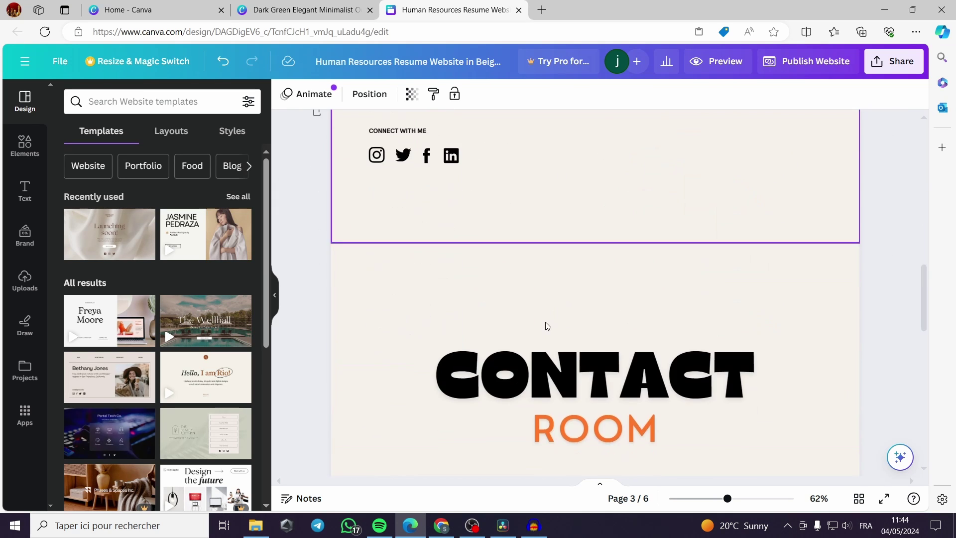
scroll(544, 323, "up", 10)
mouse_move(406, 333)
left_mouse_down()
mouse_move(352, 305)
mouse_move(397, 325)
mouse_move(401, 344)
left_mouse_up()
scroll(393, 308, "down", 2)
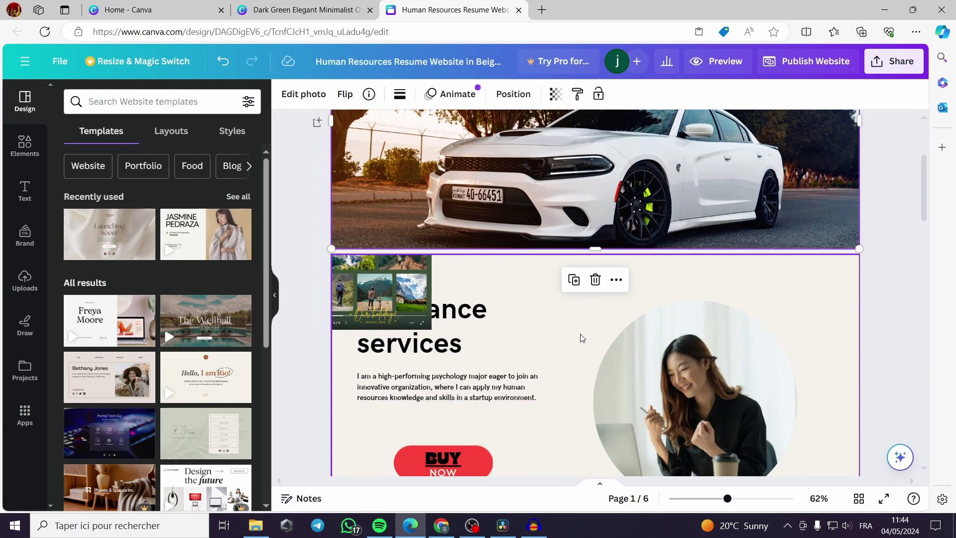
left_click_drag(383, 298, 454, 278)
left_click_drag(481, 318, 462, 265)
Drop the collage on page 3, enlarge it and place it beside the contact details.
left_click_drag(435, 203, 815, 329)
scroll(793, 324, "down", 3)
left_click_drag(742, 222, 711, 176)
left_click_drag(804, 276, 794, 315)
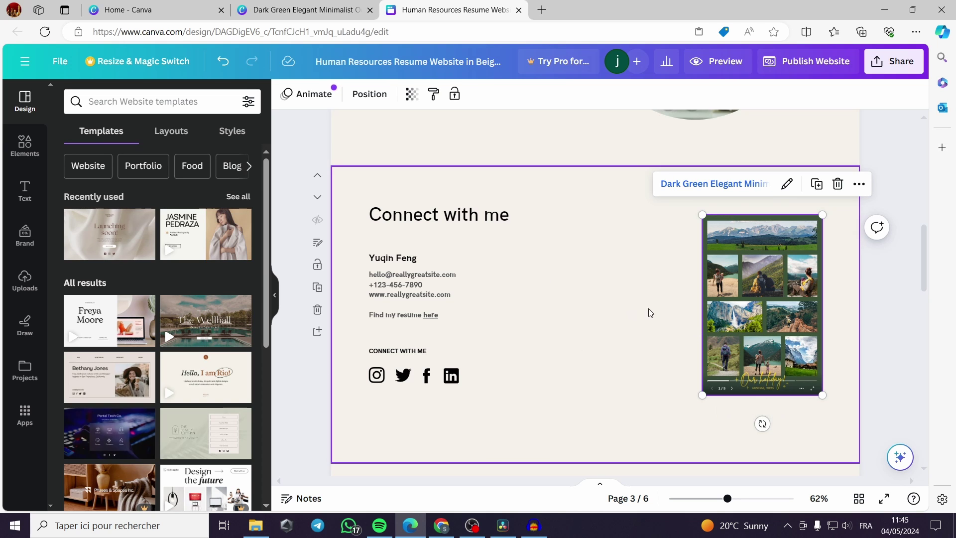
Republish the resume website with the holiday collage and open the live site in a new tab.
left_click(815, 68)
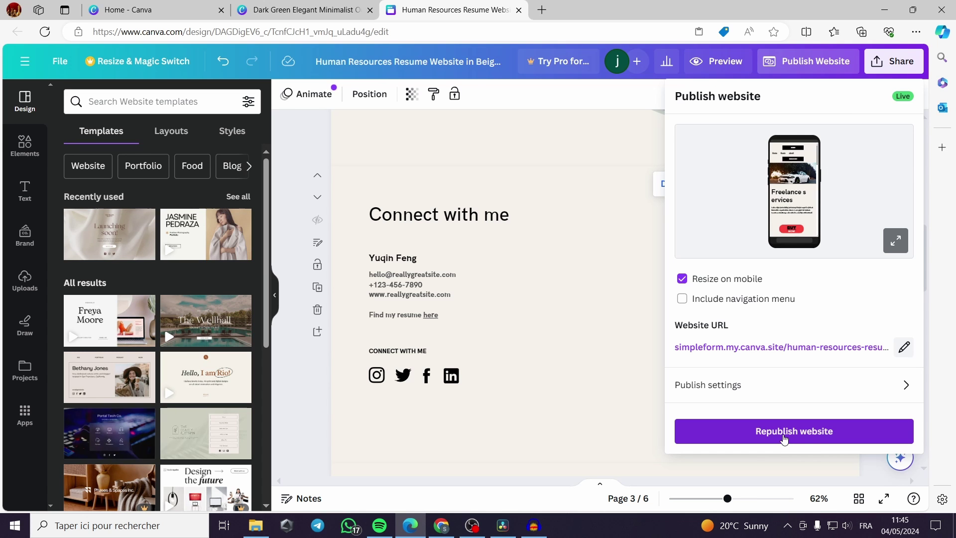
left_click(784, 438)
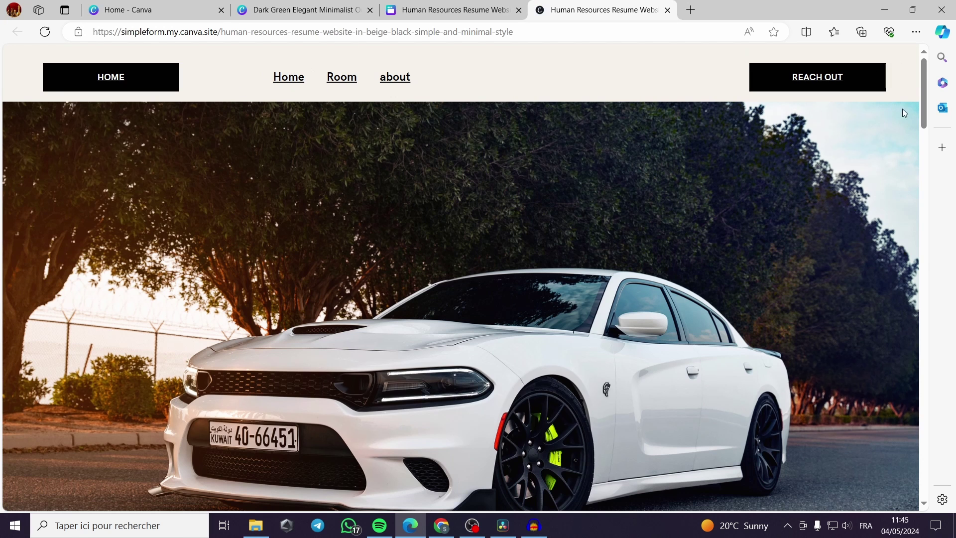
Scroll the live site to the 'Our holiday!' collage beside Connect with me, dismissing the editor's website-live notice.
left_click_drag(923, 85, 955, 230)
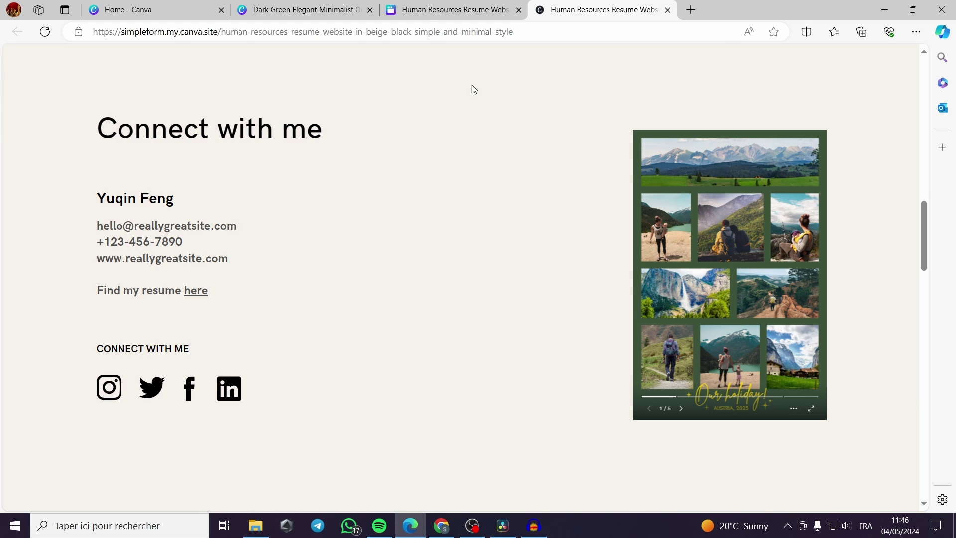
left_click(438, 10)
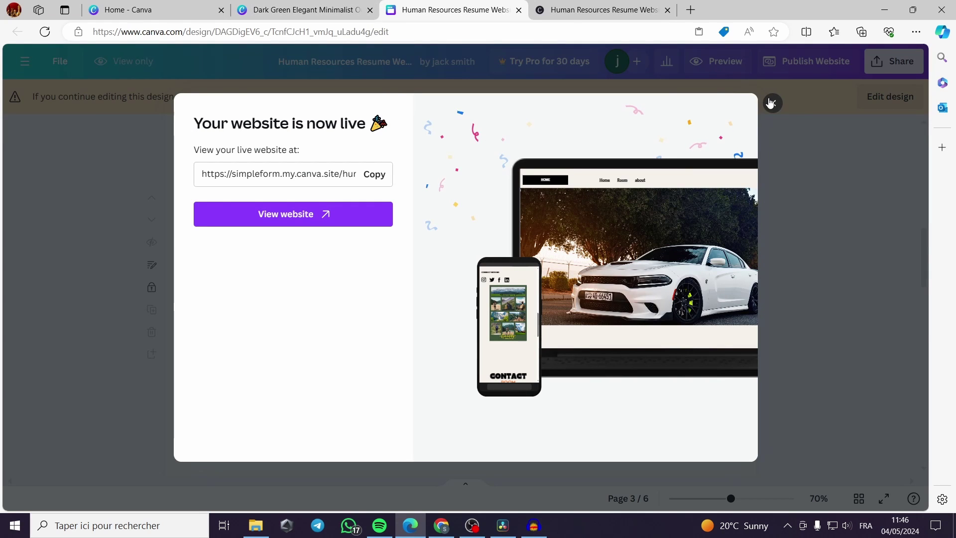
left_click(773, 103)
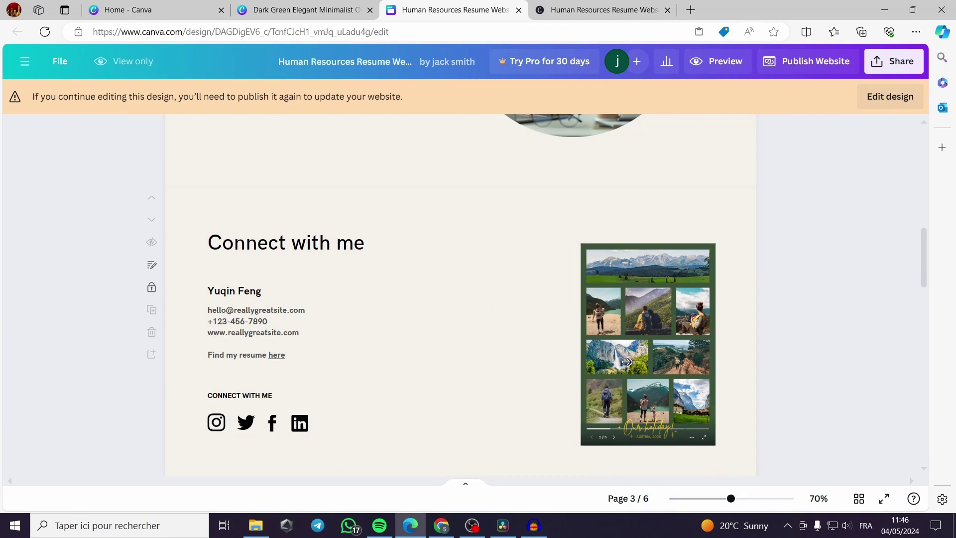
left_click(617, 10)
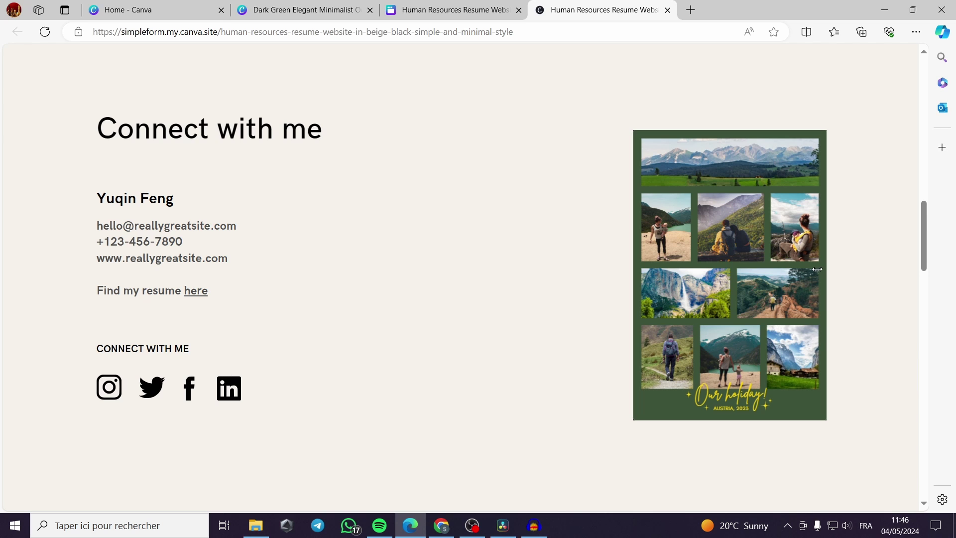
Page through the embedded slideshow: Best friend, Nature Photography and Let's Coffee collages.
left_click(811, 290)
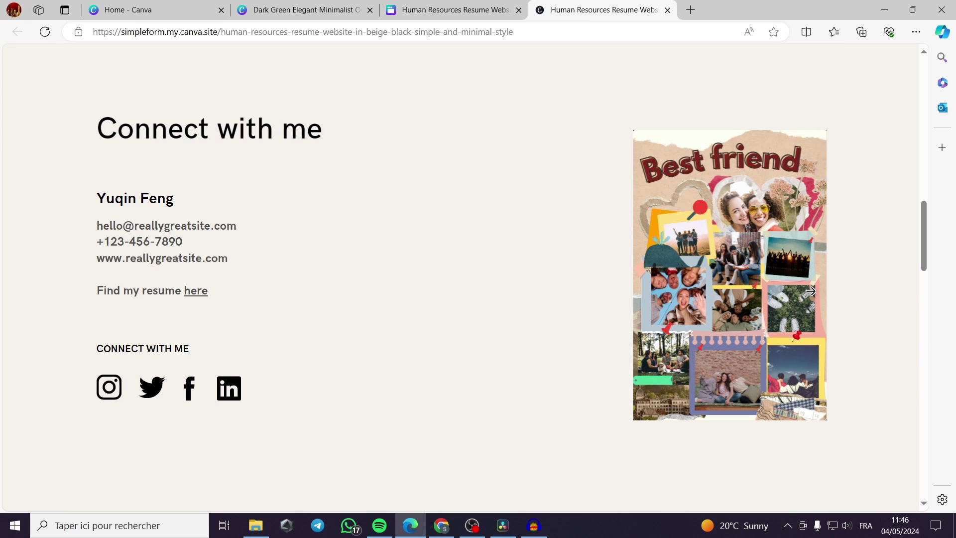
left_click(810, 291)
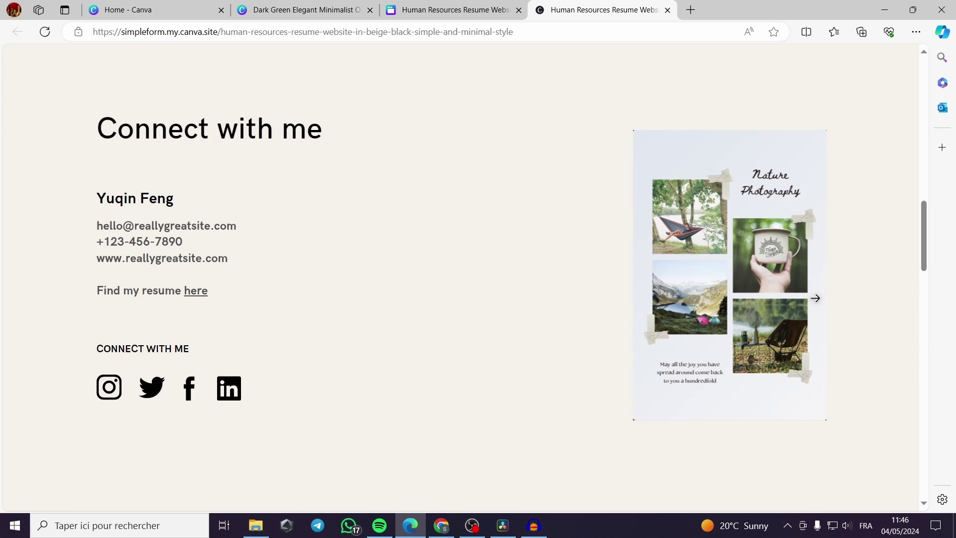
left_click(814, 292)
left_click(815, 284)
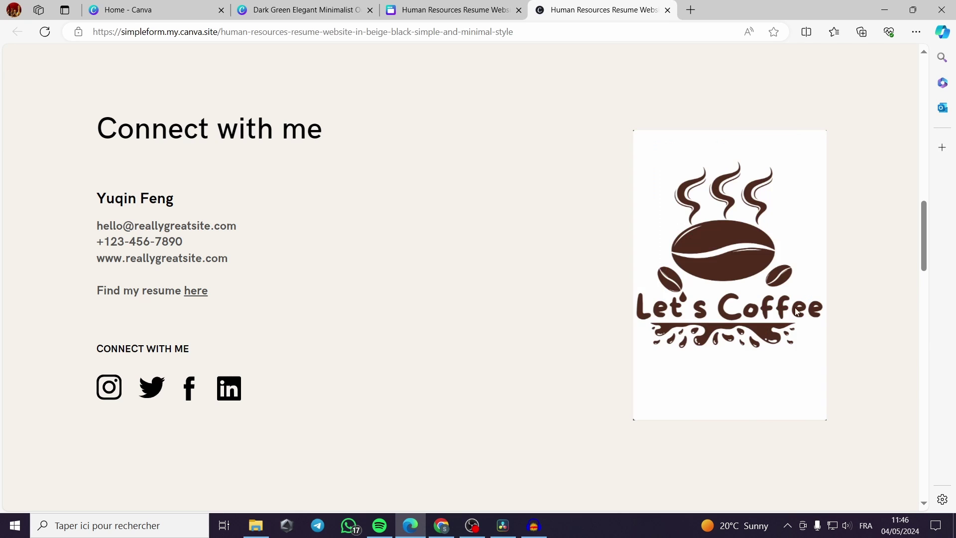
left_click(650, 410)
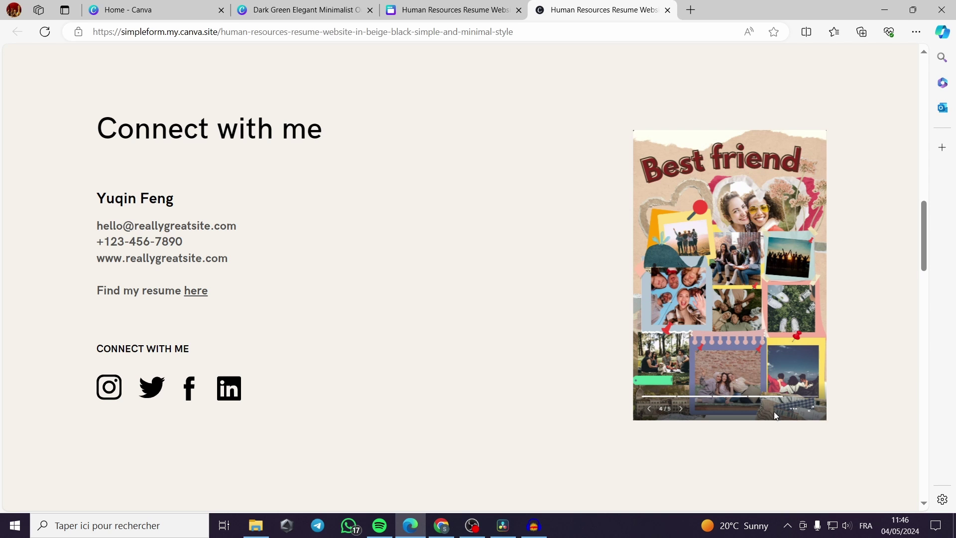
View the slideshow full screen, return to the first holiday slide, exit, and scroll to the top.
left_click(795, 408)
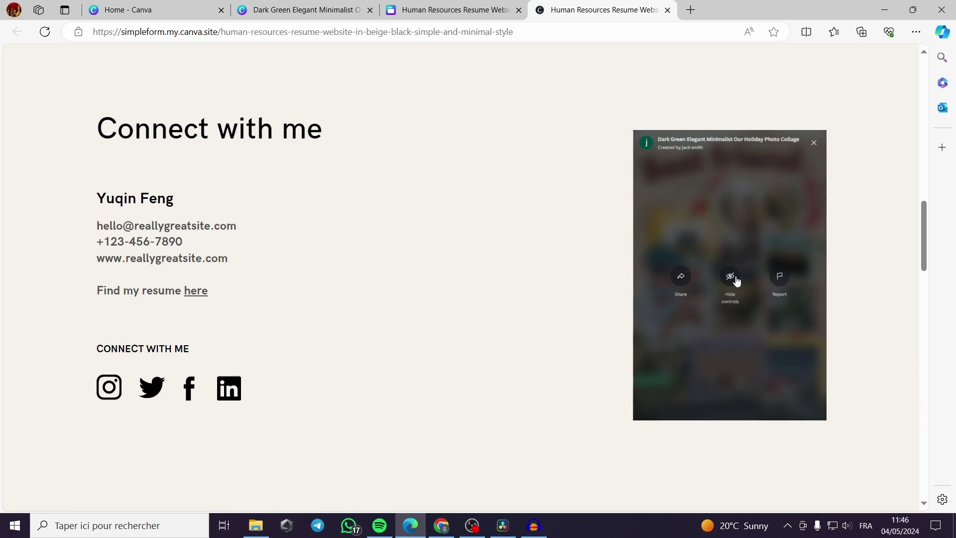
left_click(814, 143)
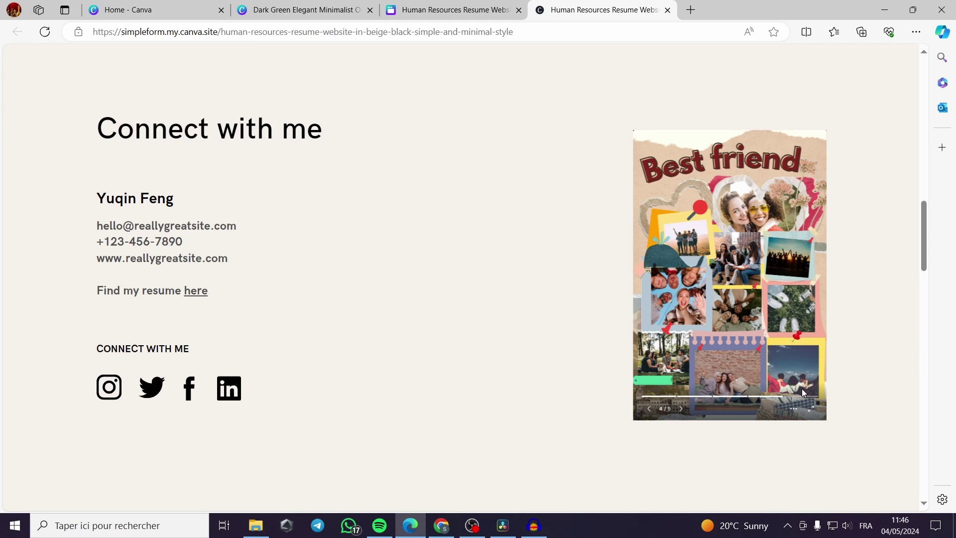
left_click(811, 413)
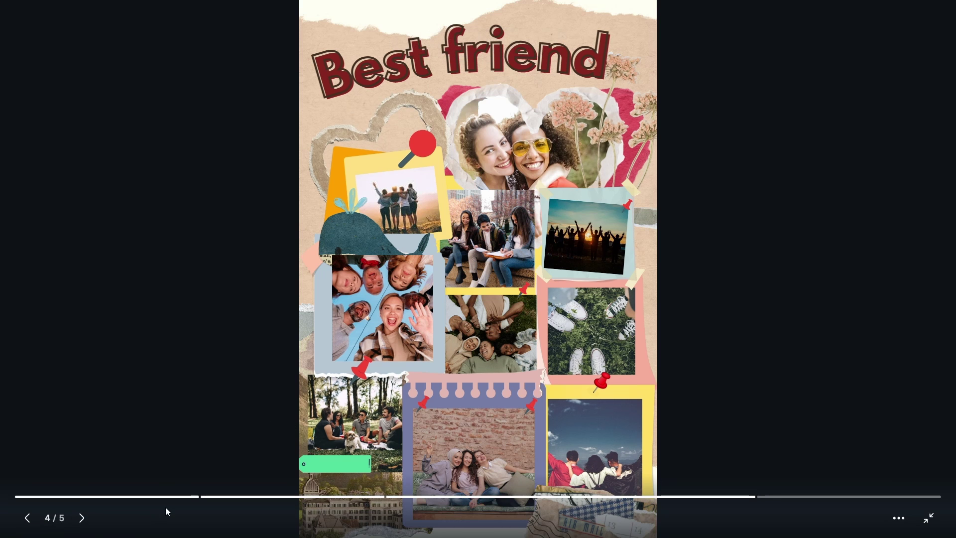
left_click(133, 504)
key("Escape")
scroll(527, 326, "up", 15)
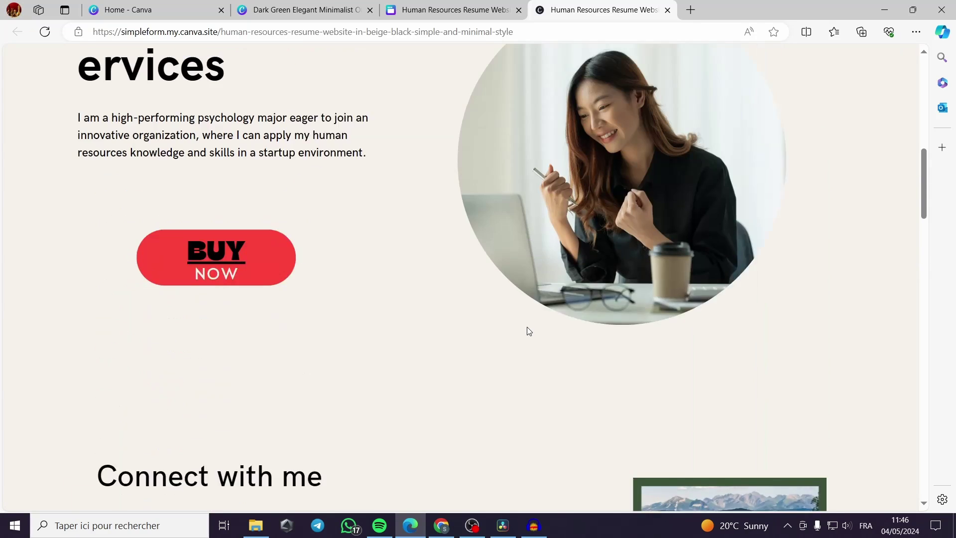